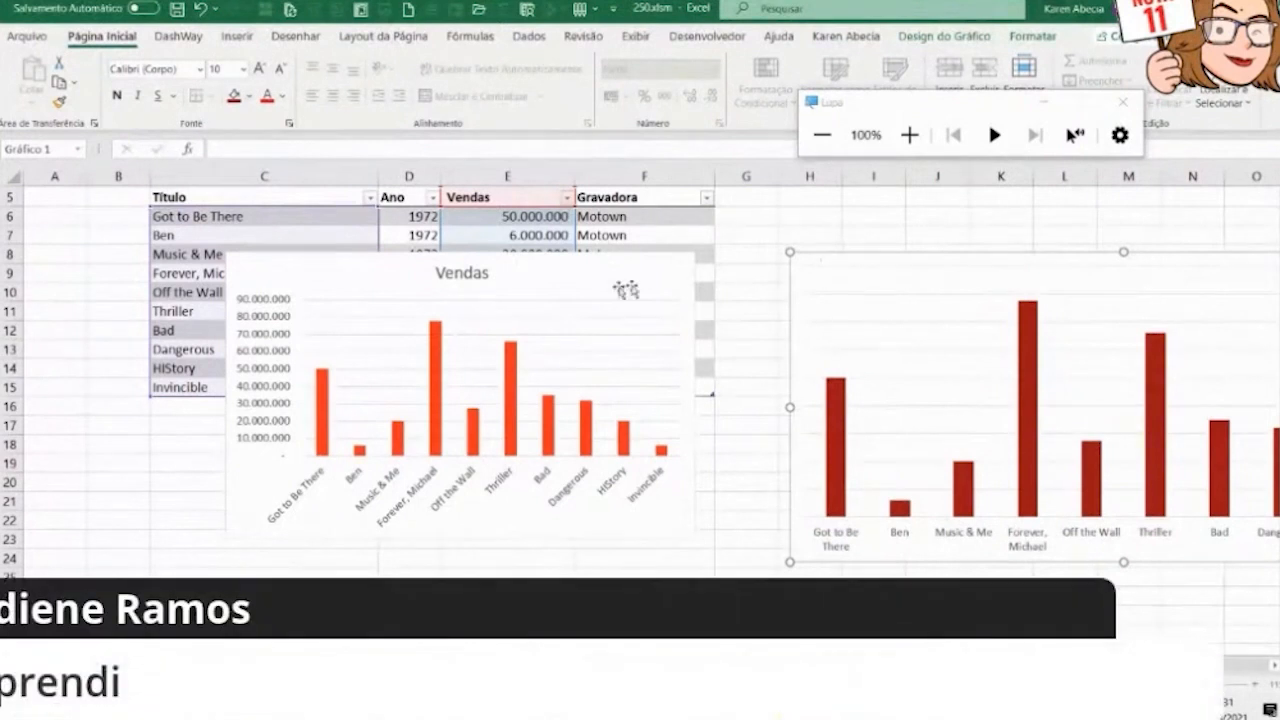
Step: Move the orange Vendas column chart clear of the table and widen it to span about columns G to R
click(538, 267)
drag(538, 267, 1058, 223)
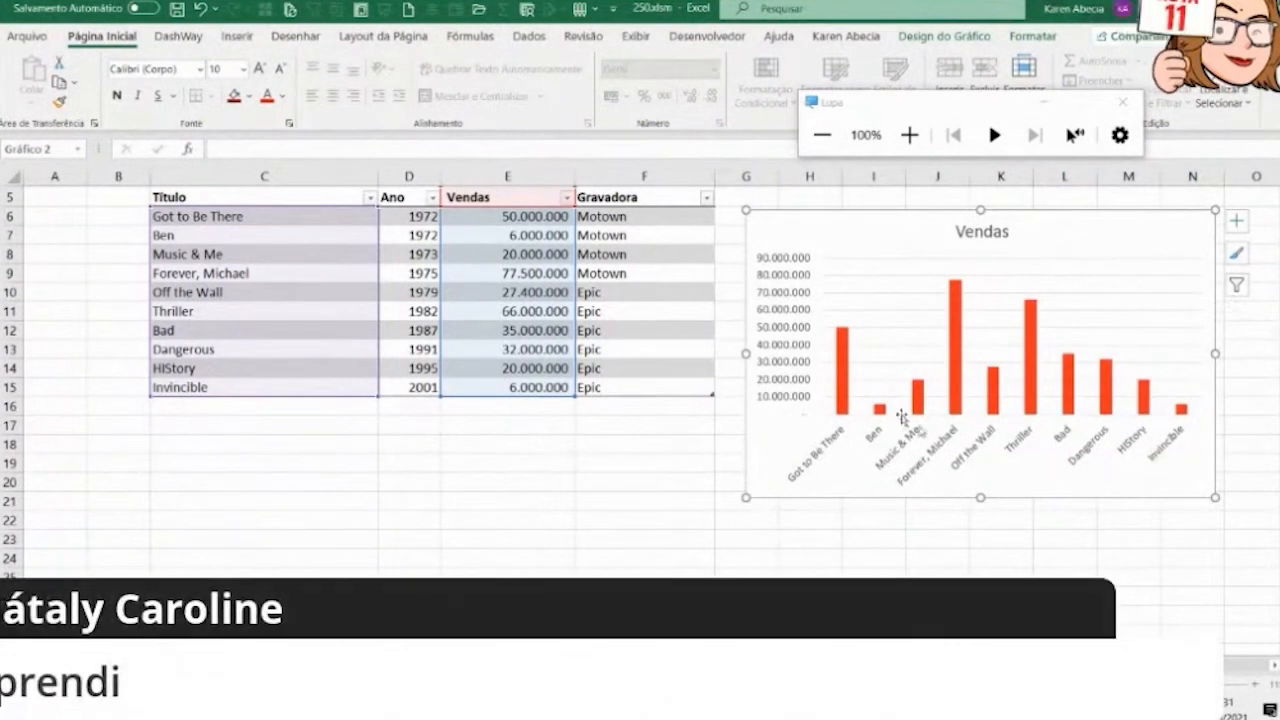
drag(745, 354, 590, 354)
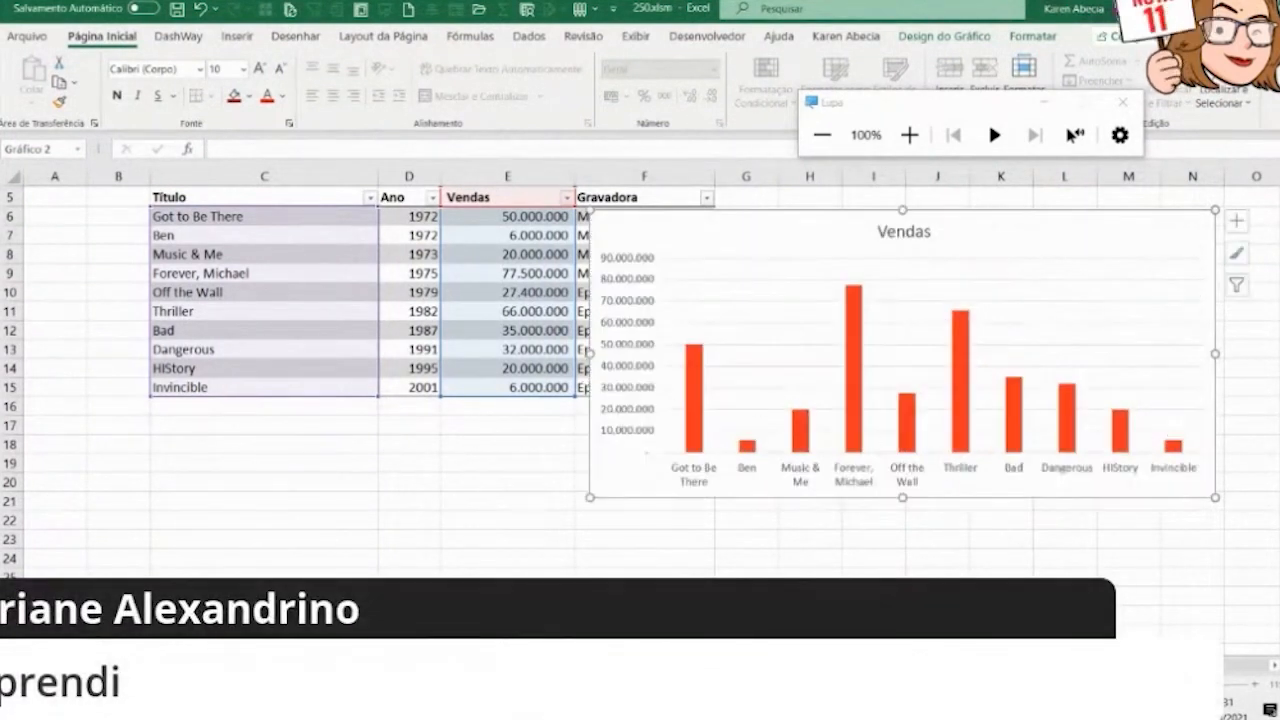
scroll(1016, 434, right, 3)
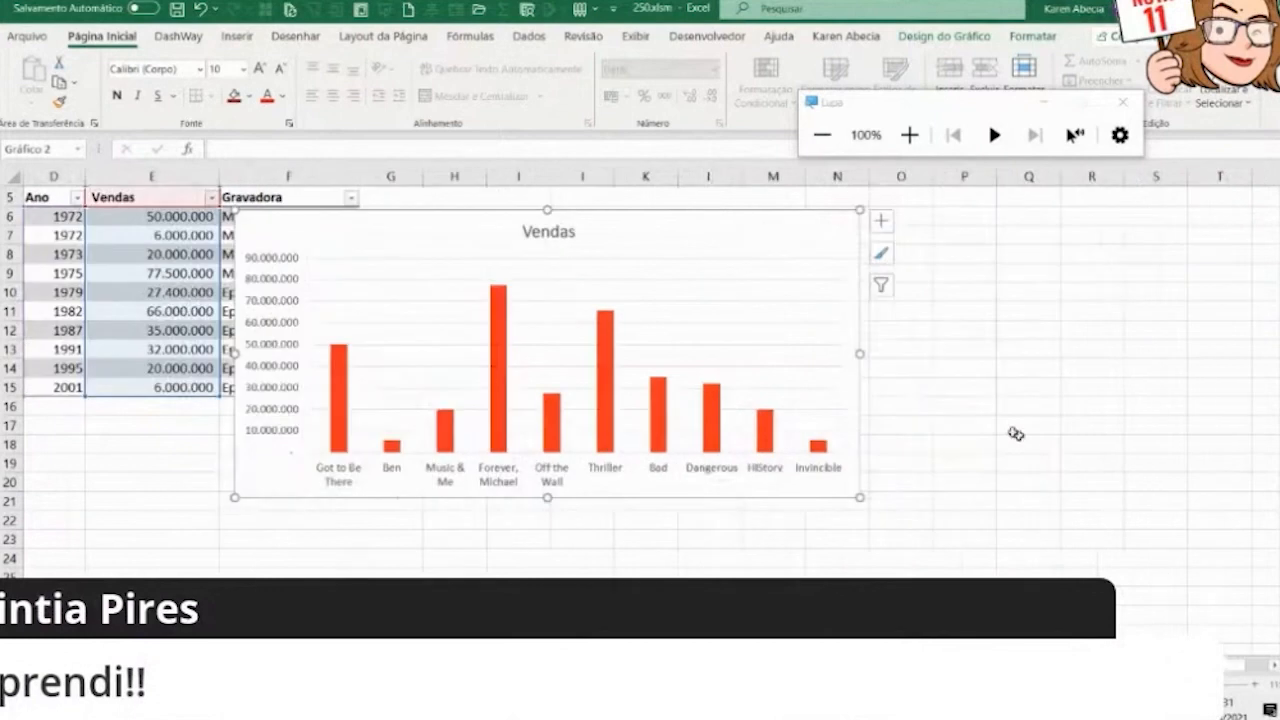
drag(861, 354, 1004, 350)
drag(389, 220, 543, 223)
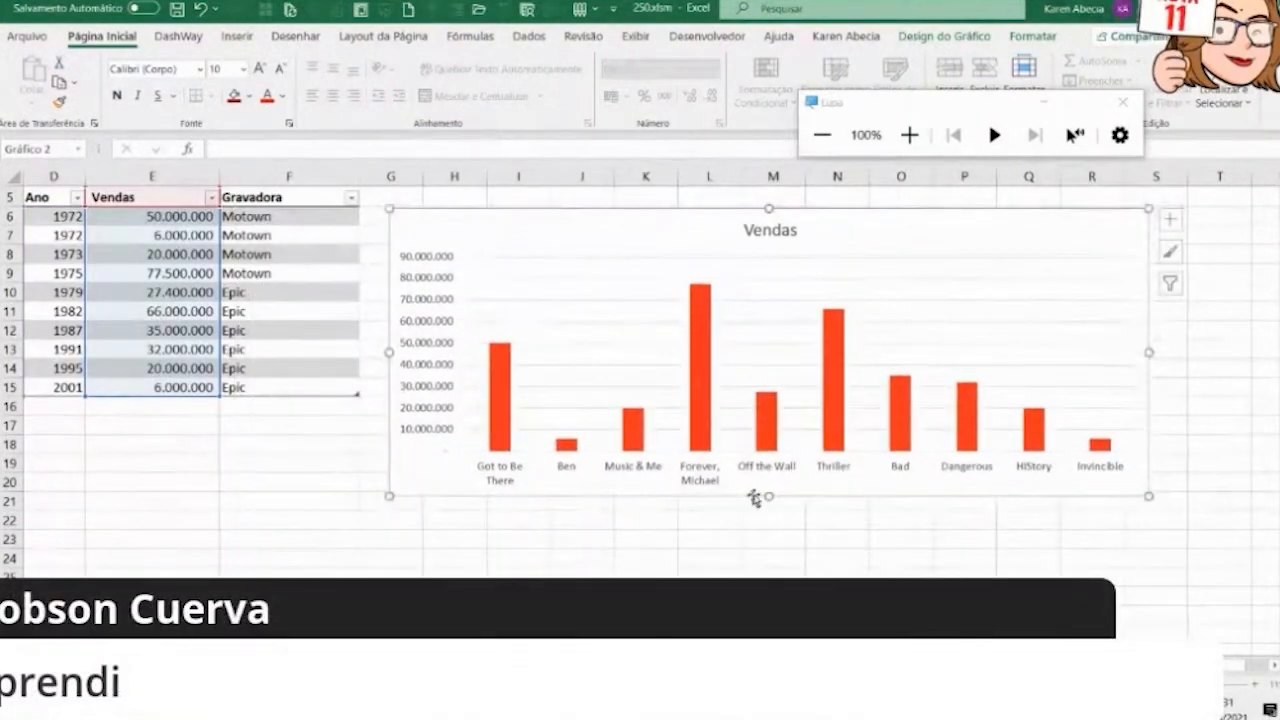
Step: Delete the vertical value axis and the horizontal gridlines from the Vendas column chart
click(432, 260)
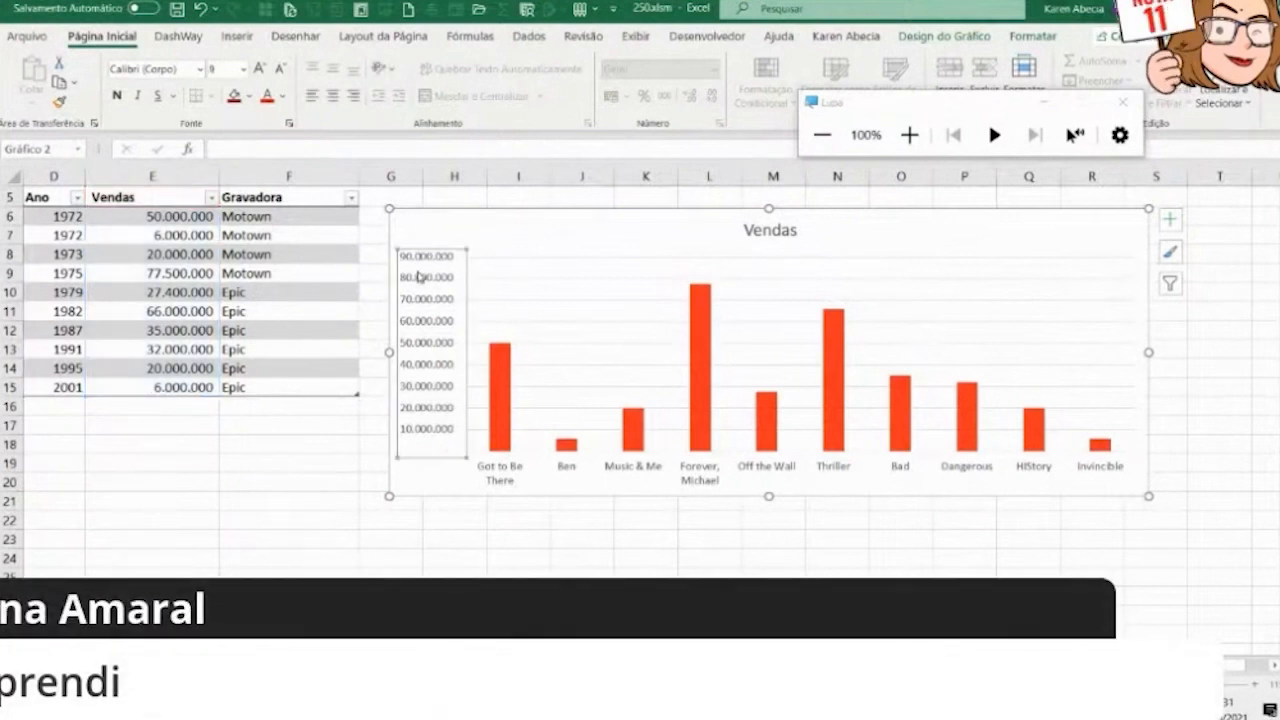
click(430, 217)
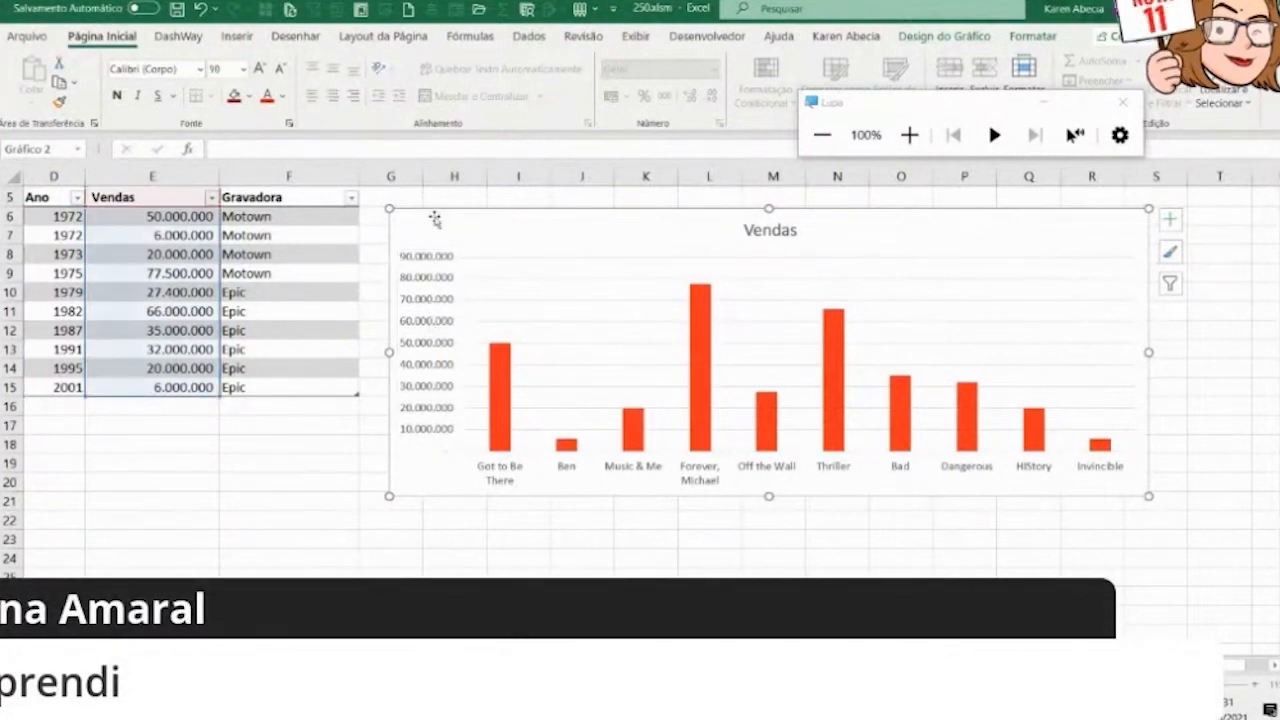
click(415, 281)
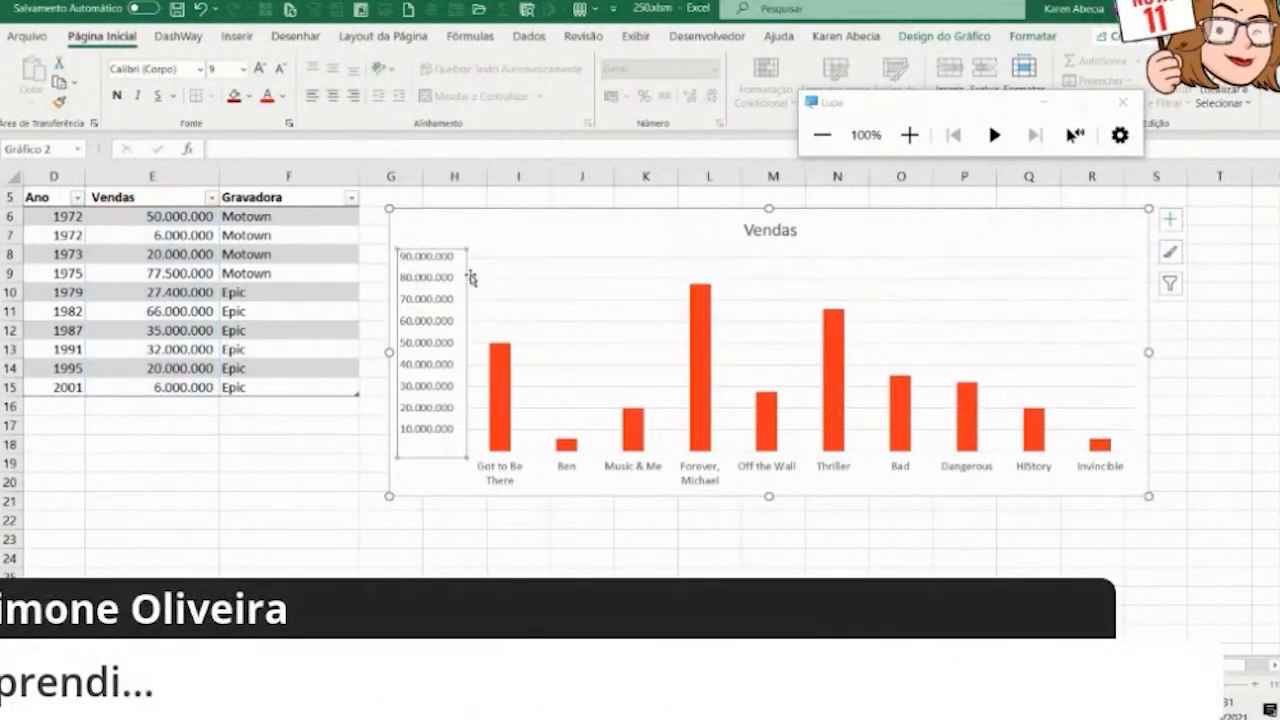
click(478, 237)
click(445, 284)
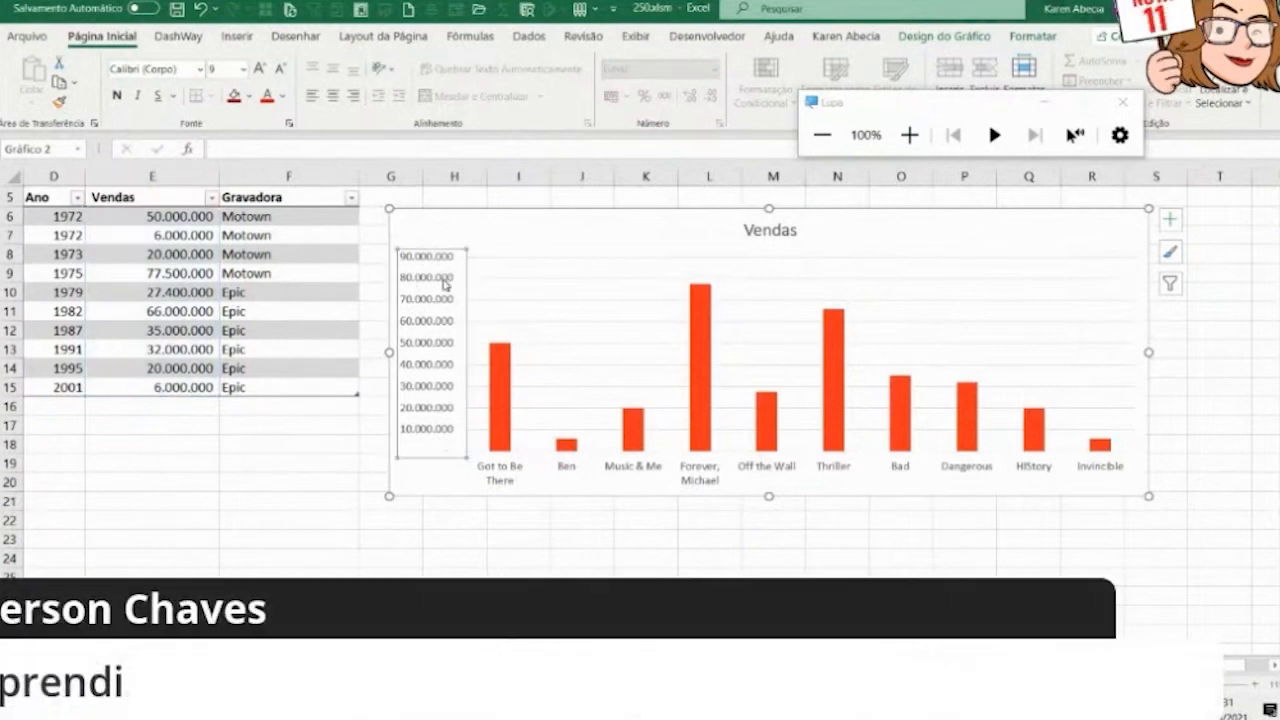
key(Delete)
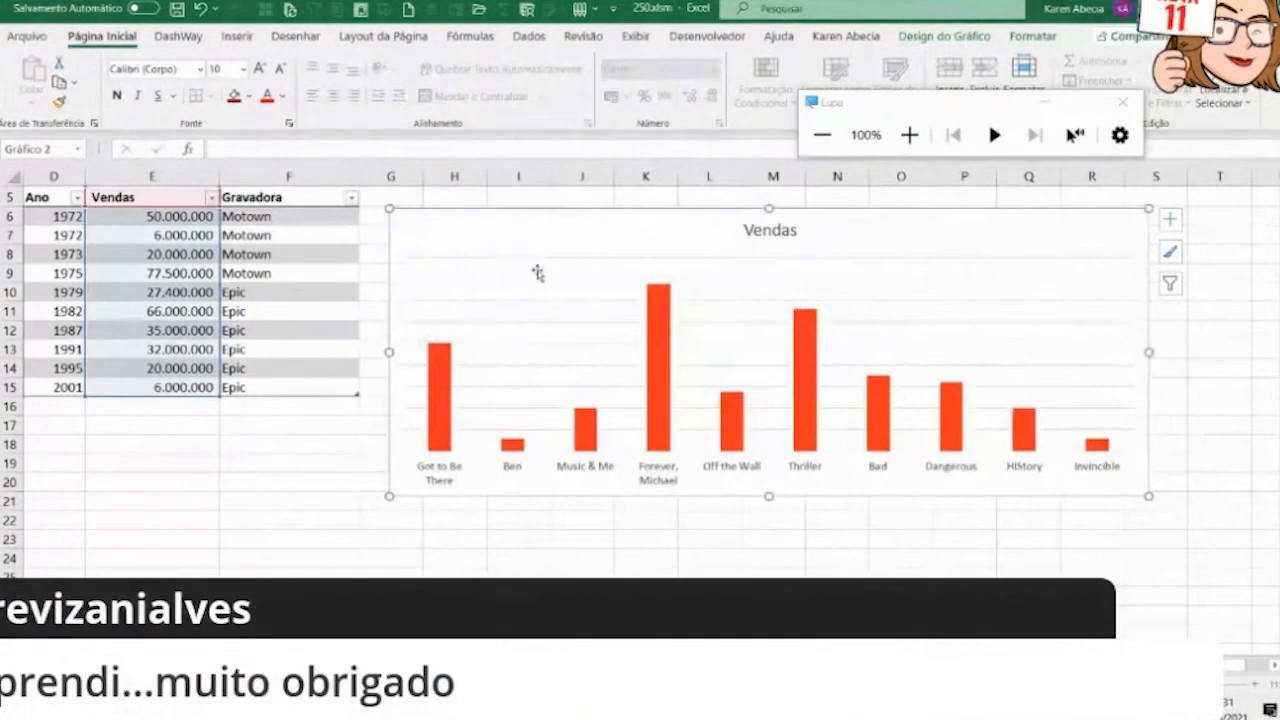
click(539, 280)
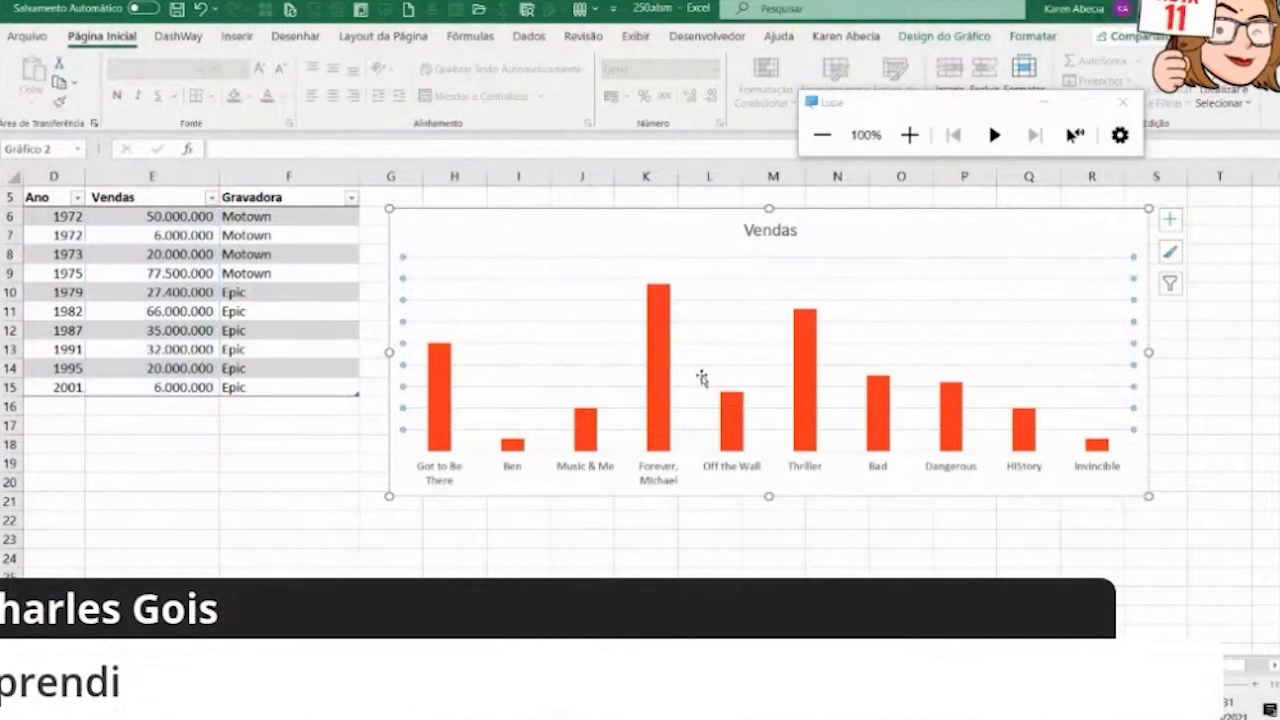
key(Delete)
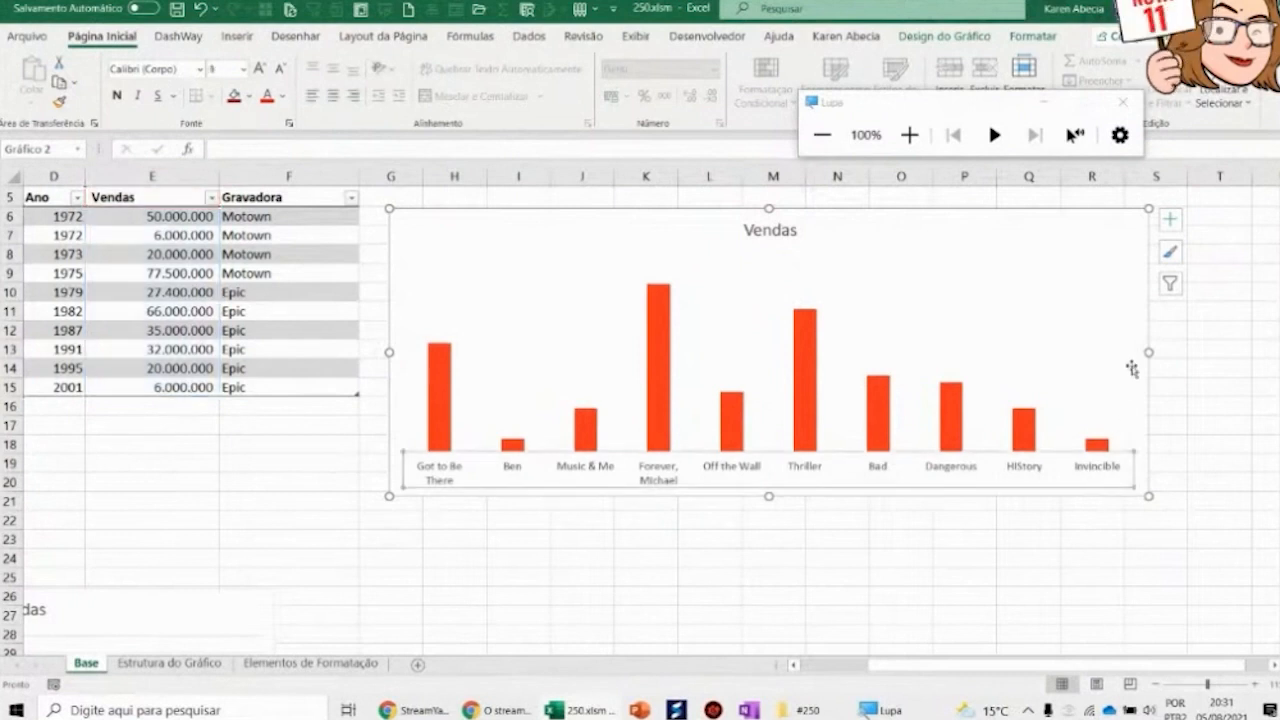
Step: Narrow the column chart to about columns G to M and move it up just below the banner
drag(1147, 352, 844, 380)
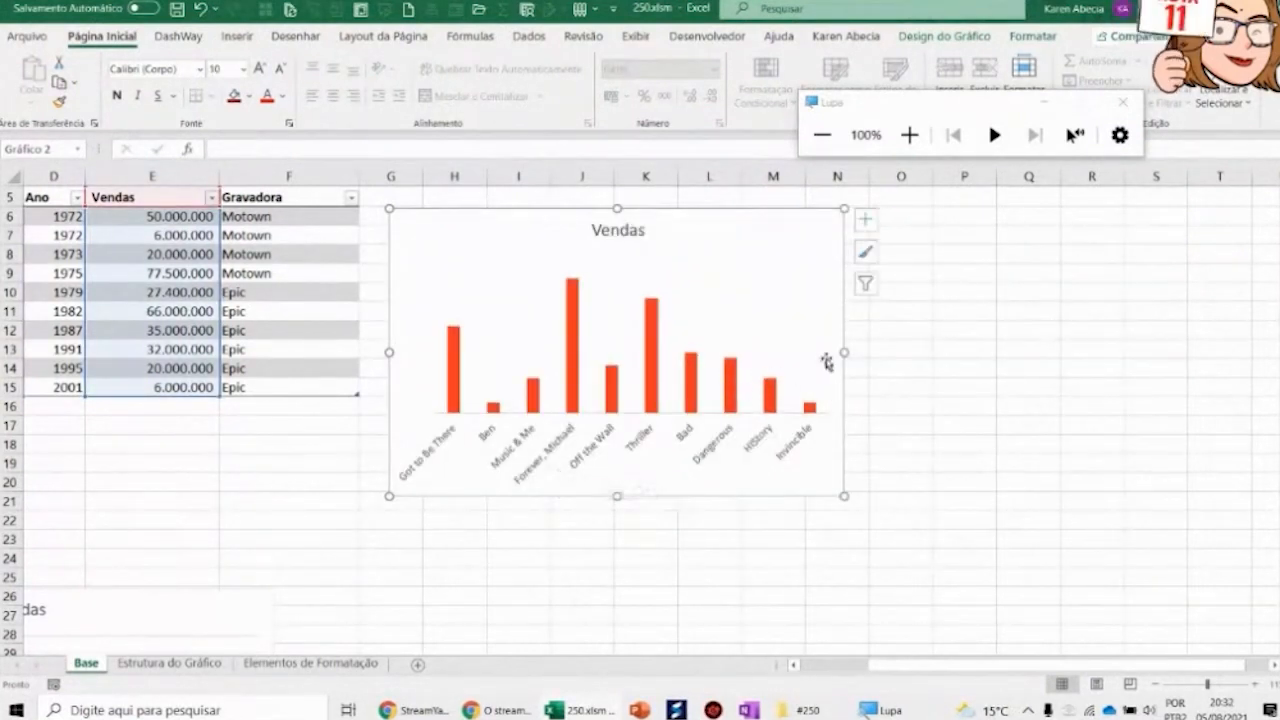
mouse_move(844, 352)
mouse_down()
mouse_move(980, 350)
mouse_move(829, 366)
mouse_up()
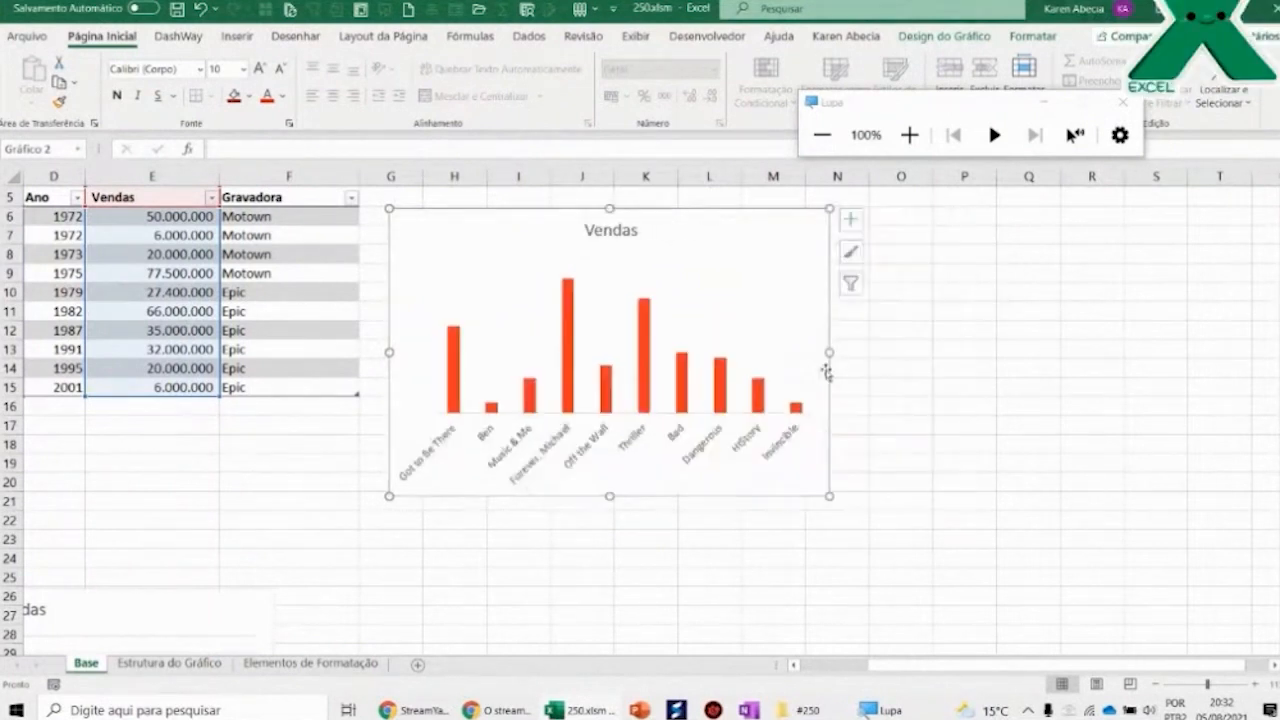
scroll(1000, 380, up, 2)
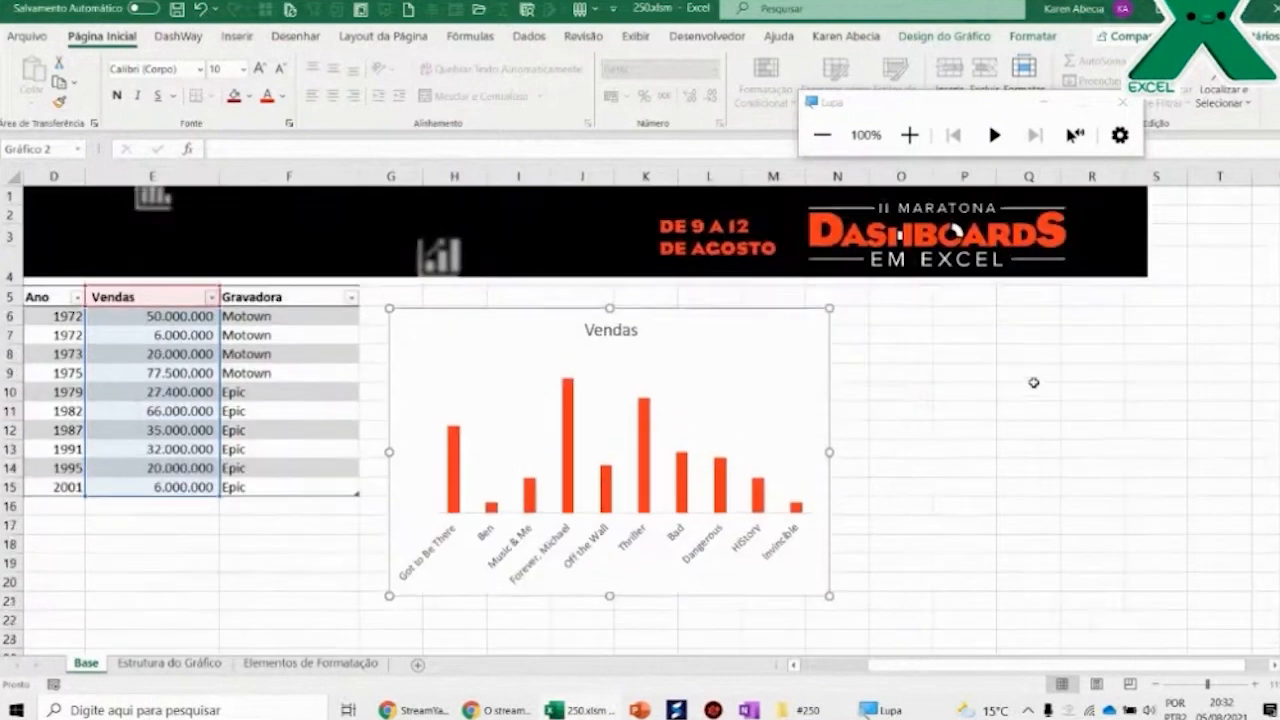
drag(772, 309, 768, 305)
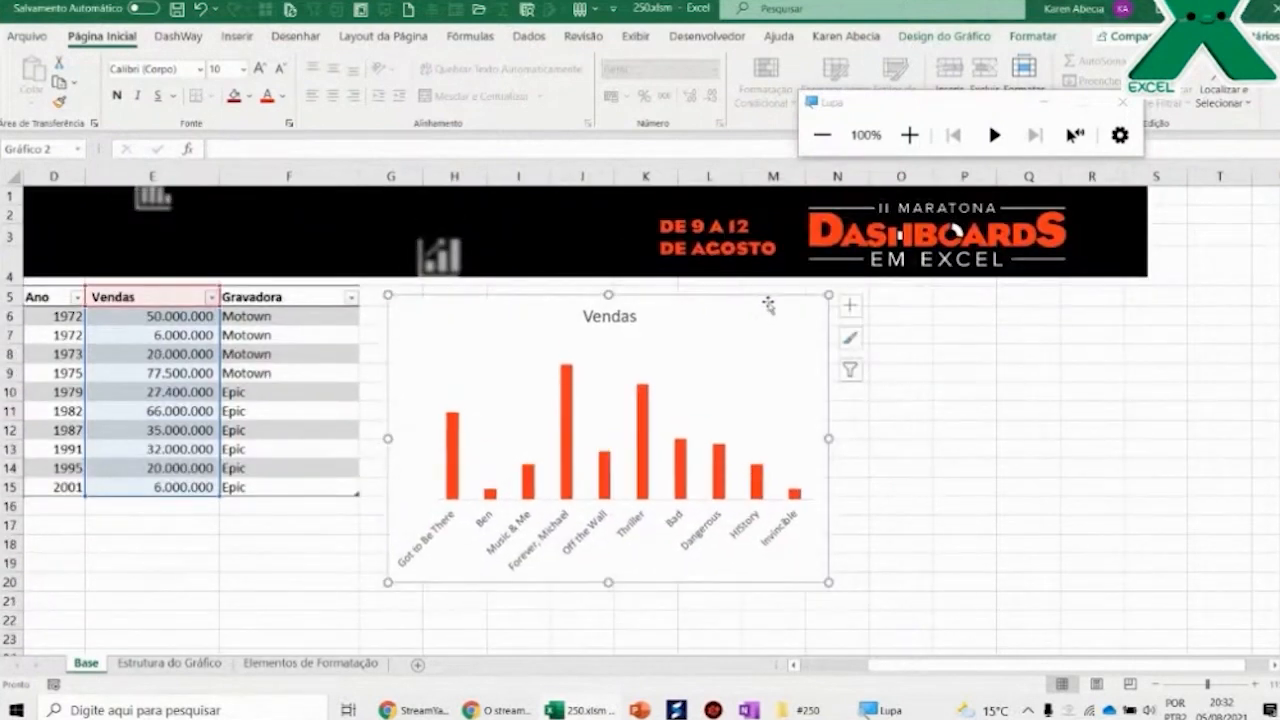
Step: Duplicate the Vendas column chart and place the copy beside the original at the same height
drag(396, 302, 866, 302)
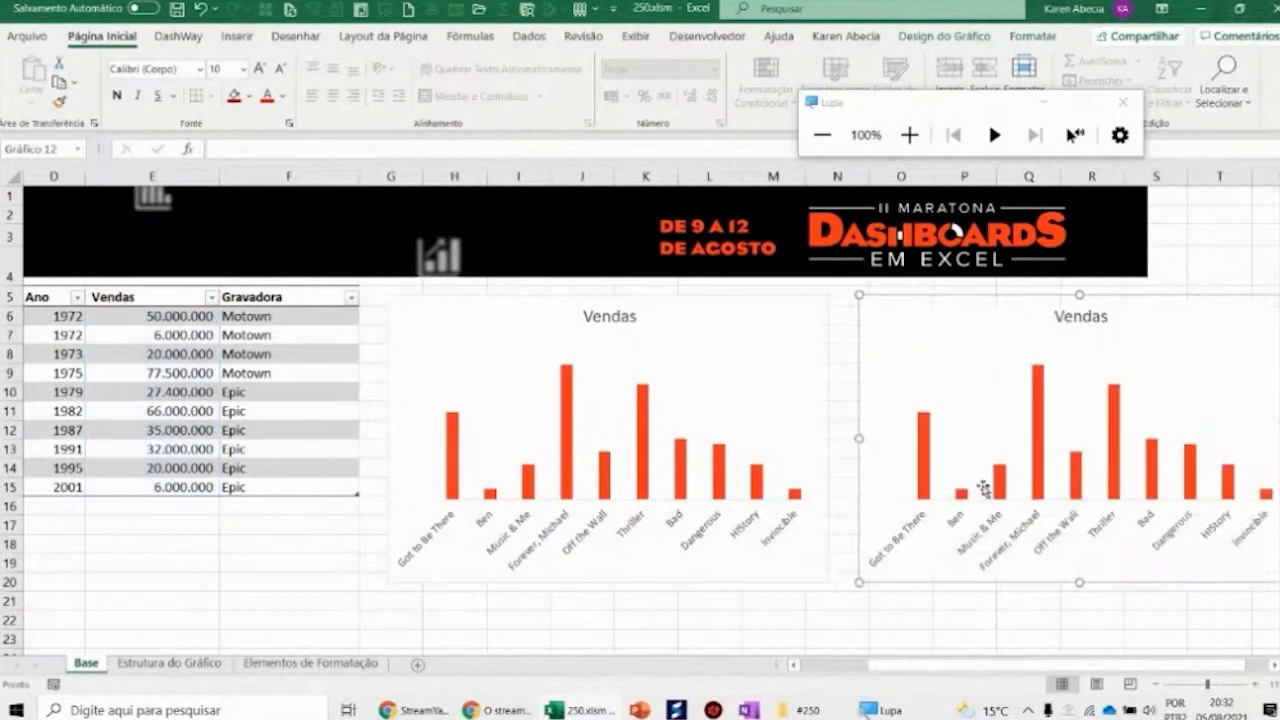
key(ctrl+z)
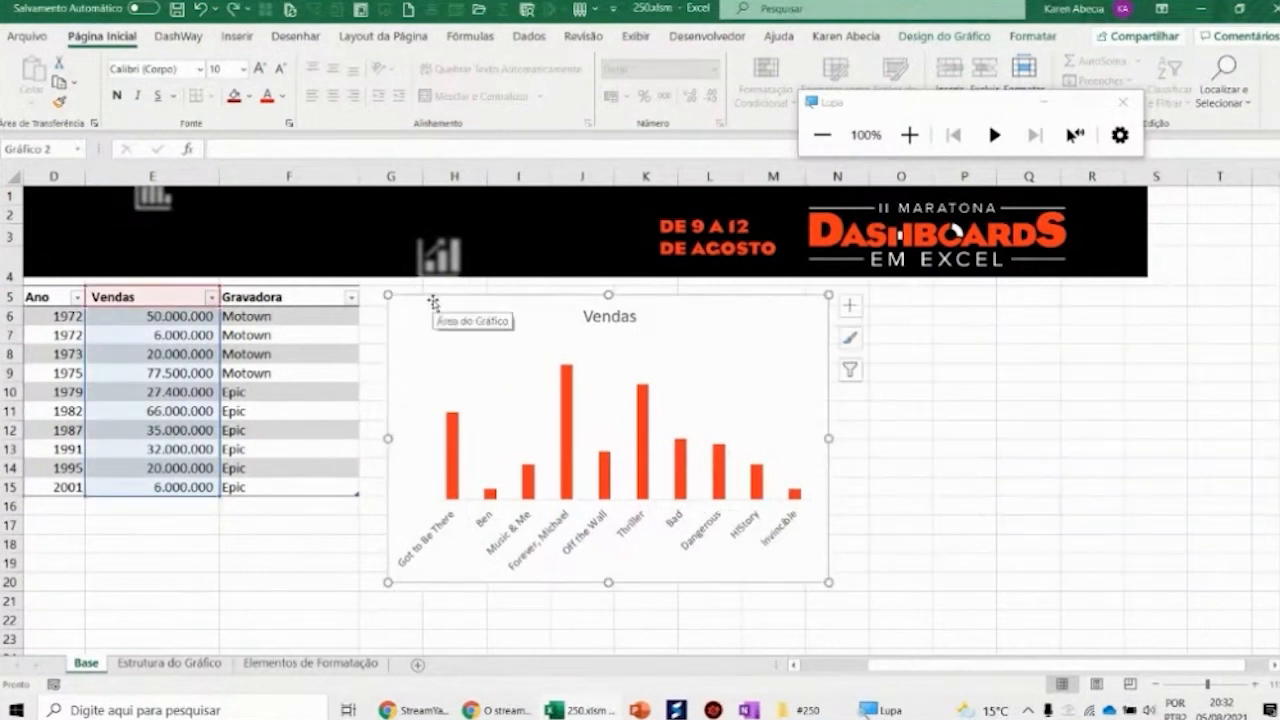
drag(424, 302, 894, 304)
scroll(650, 420, right, 3)
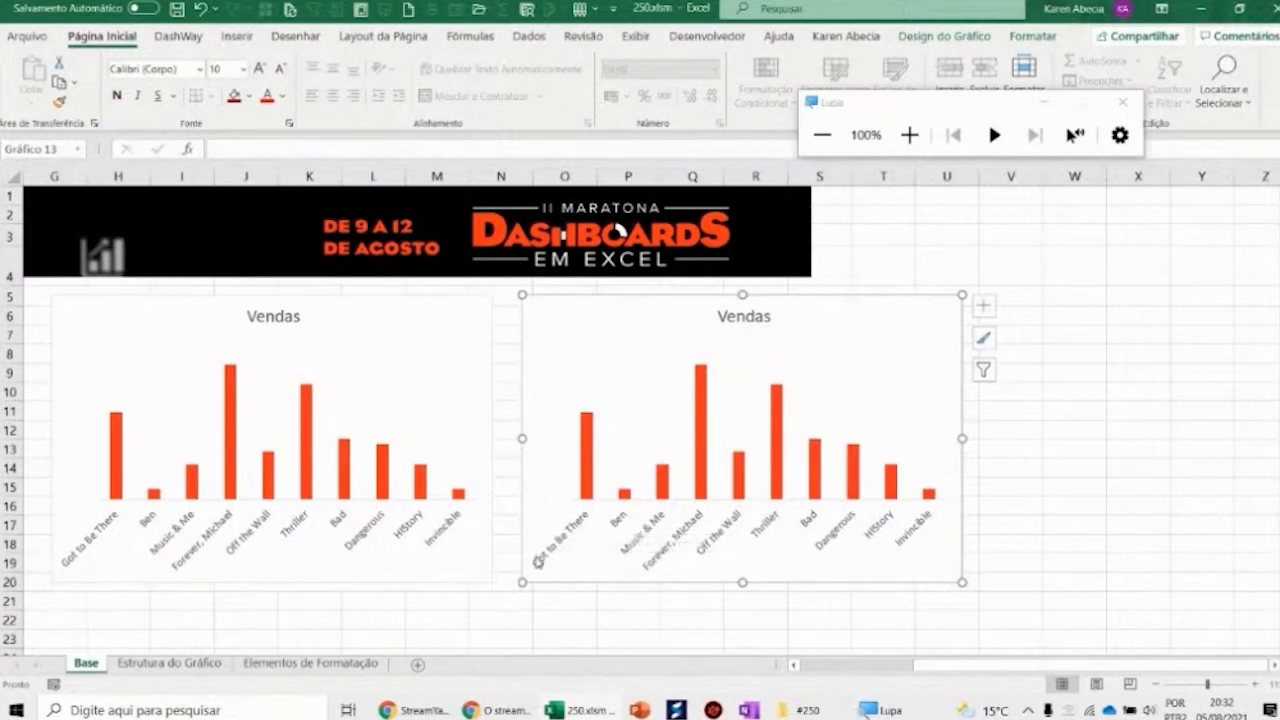
Step: Change the duplicated Vendas chart to the Barras chart type
drag(940, 113, 1092, 611)
click(985, 40)
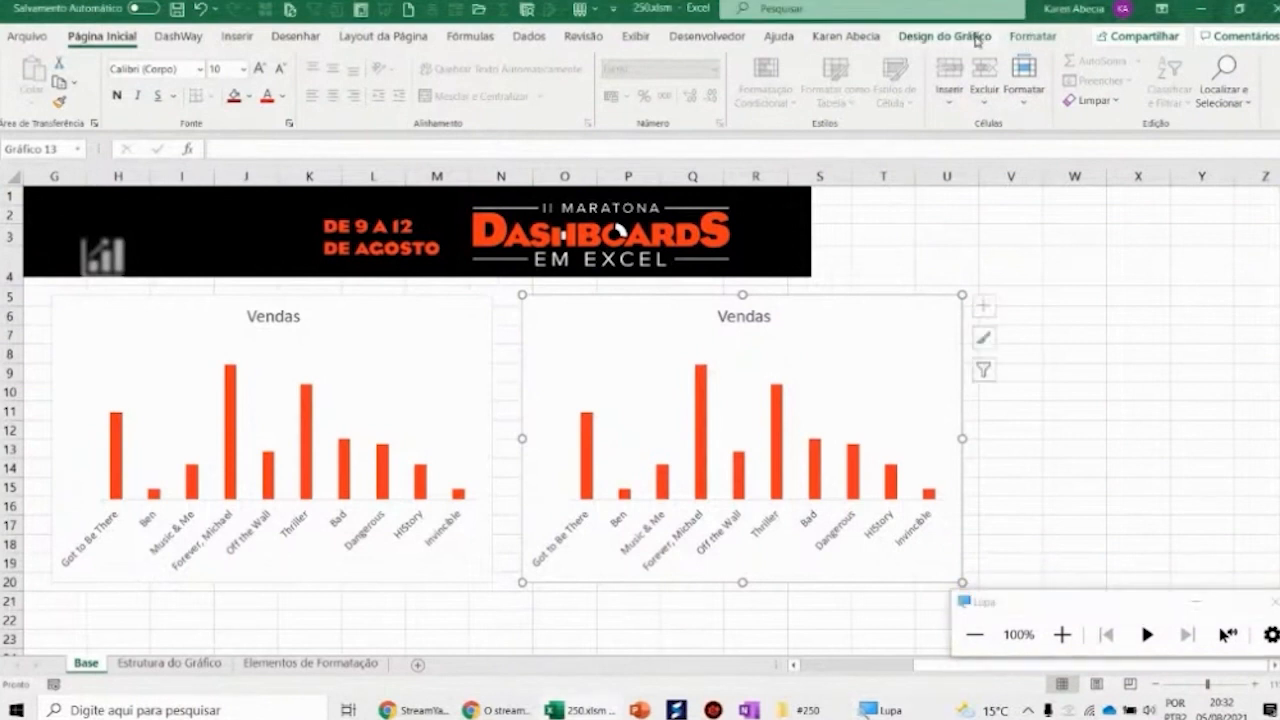
click(978, 37)
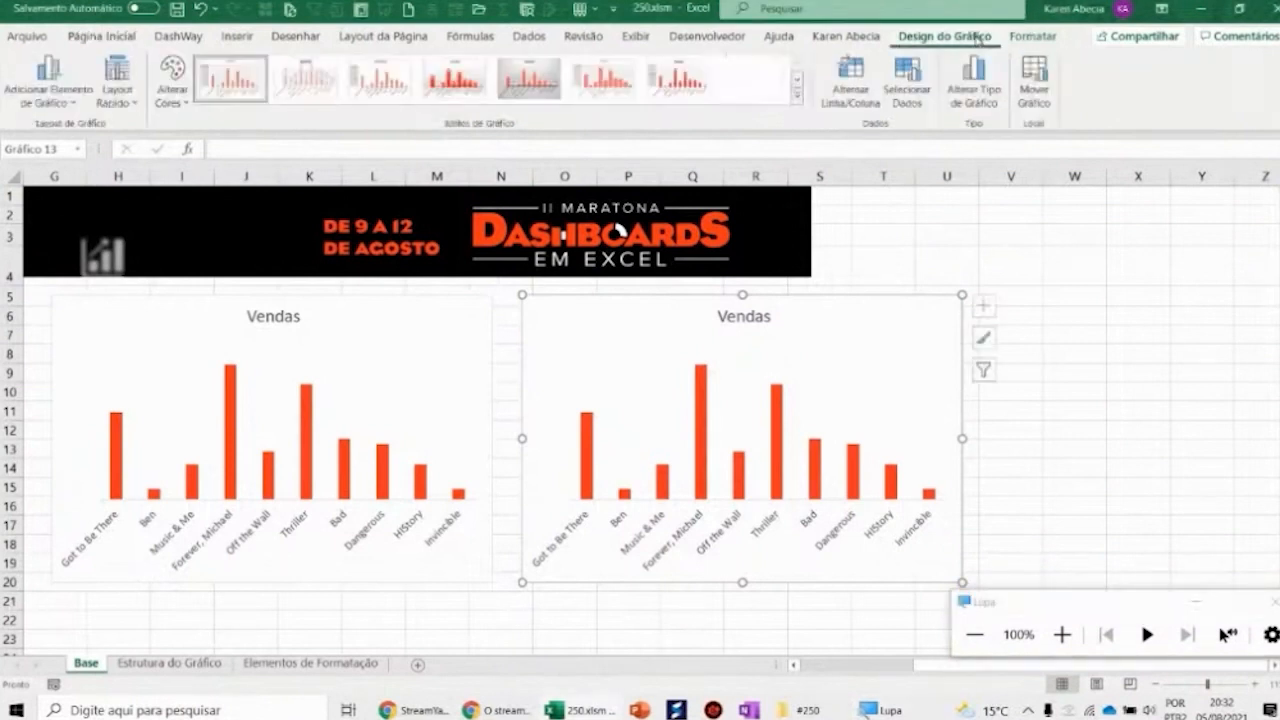
click(968, 98)
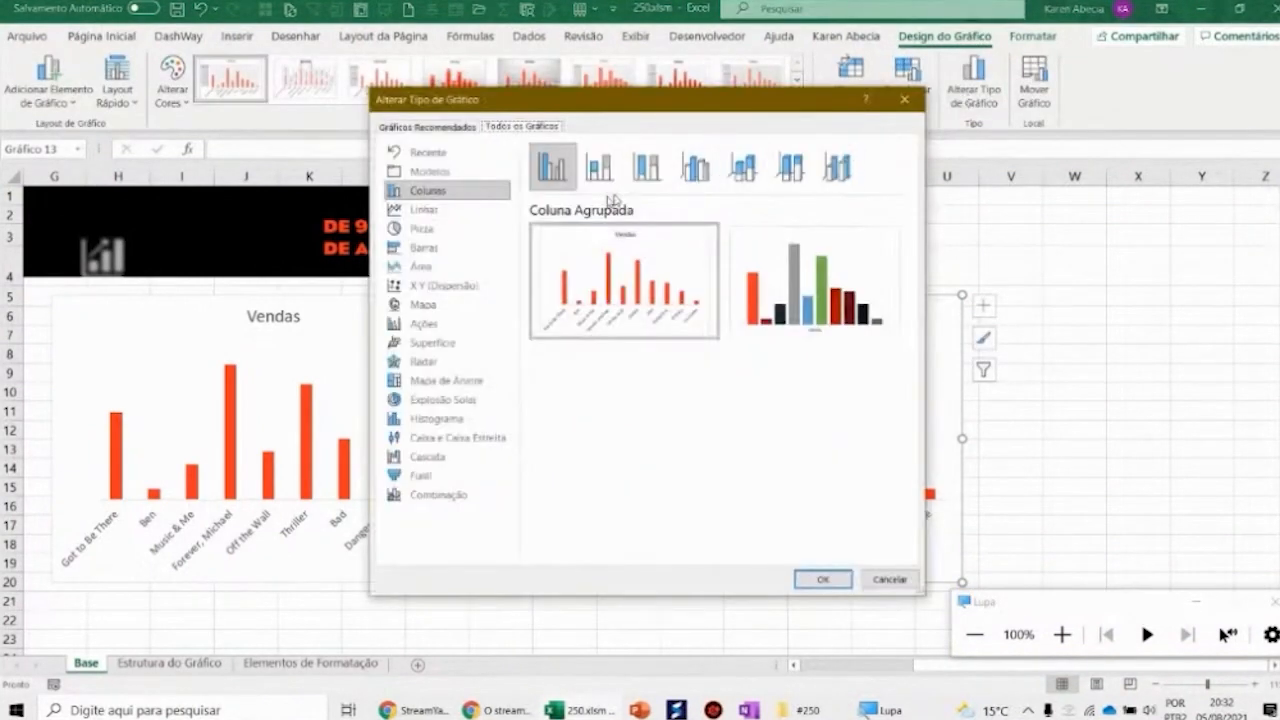
click(424, 248)
click(822, 579)
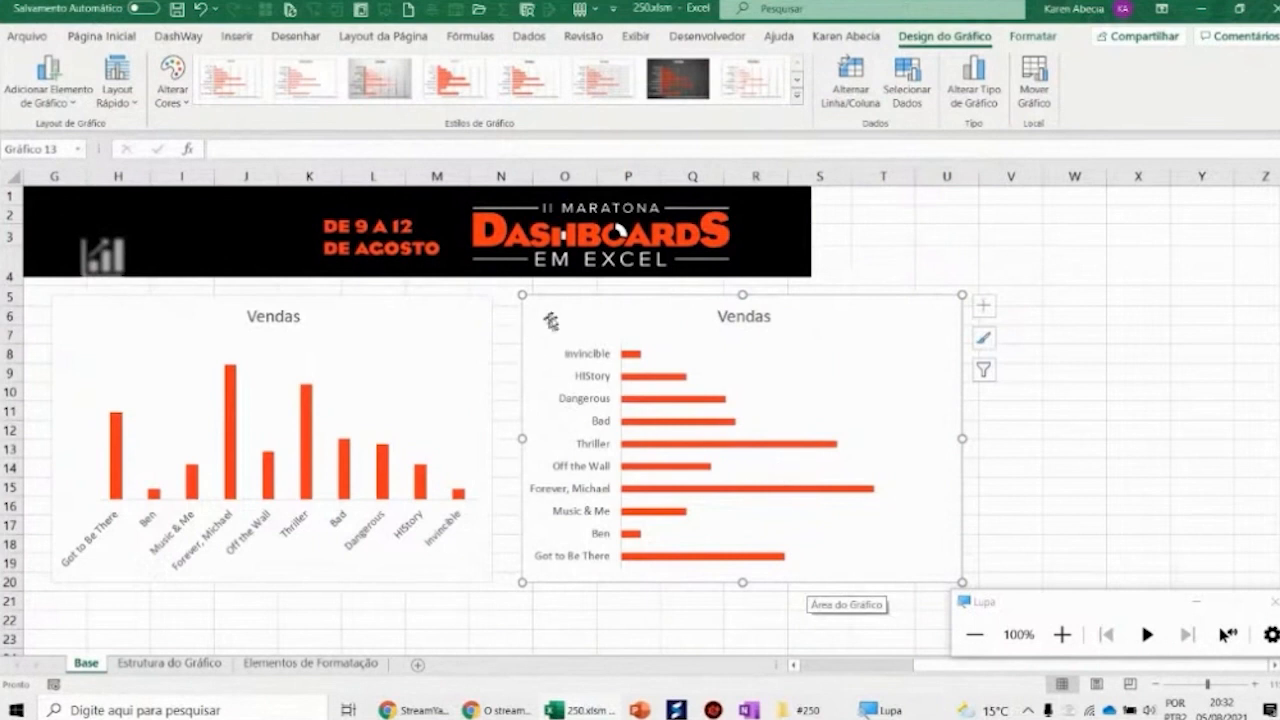
Step: Shrink the bar chart's plot area slightly on the label side to give the album names more room
click(794, 665)
click(794, 665)
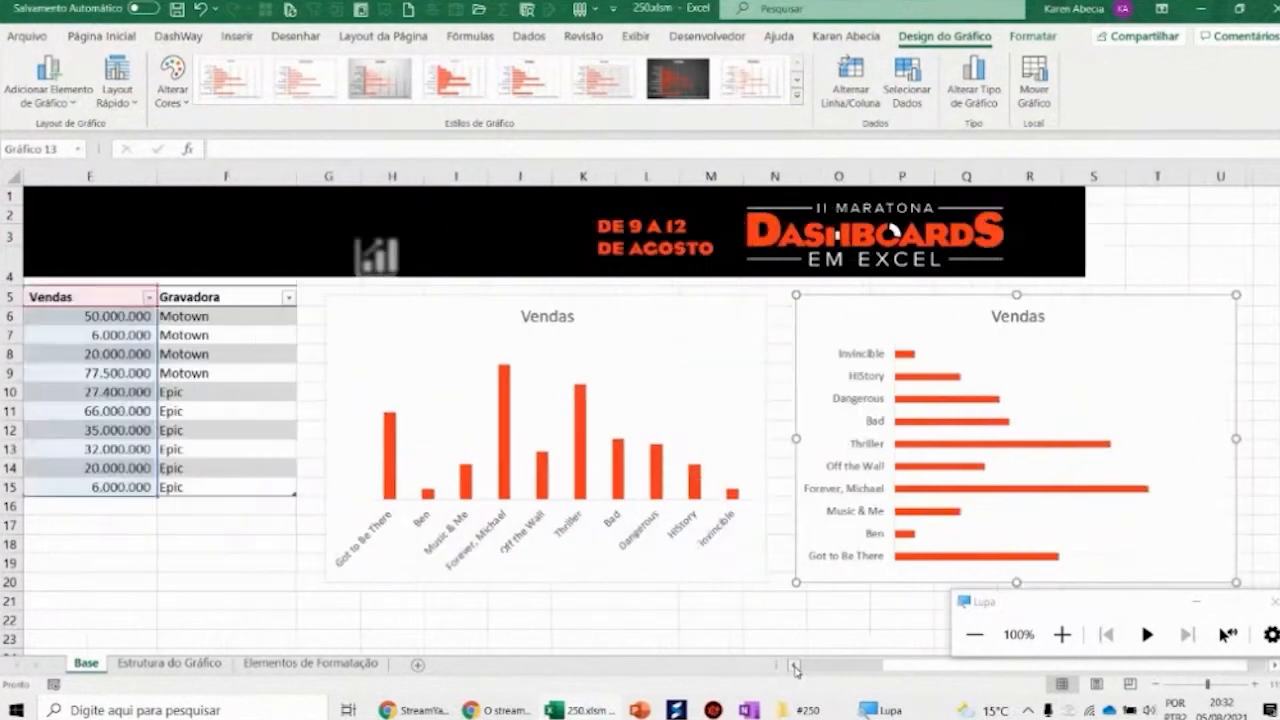
drag(1021, 600, 973, 108)
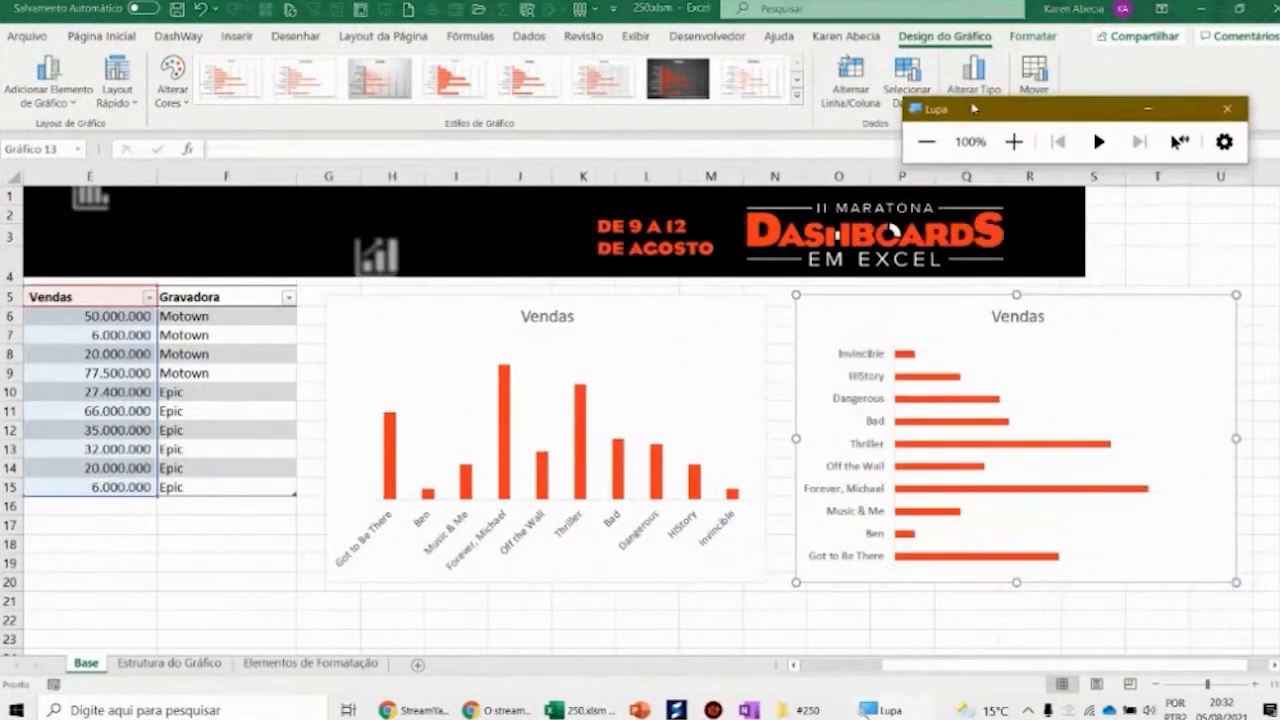
click(902, 397)
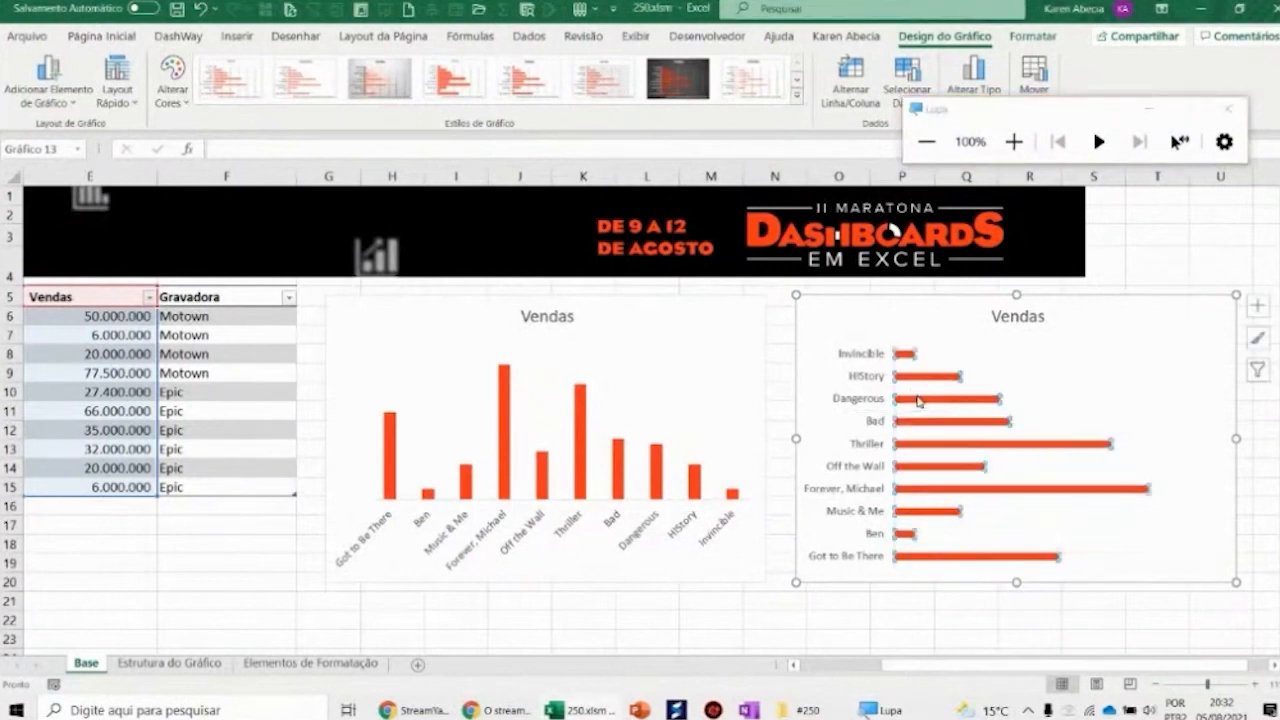
click(958, 357)
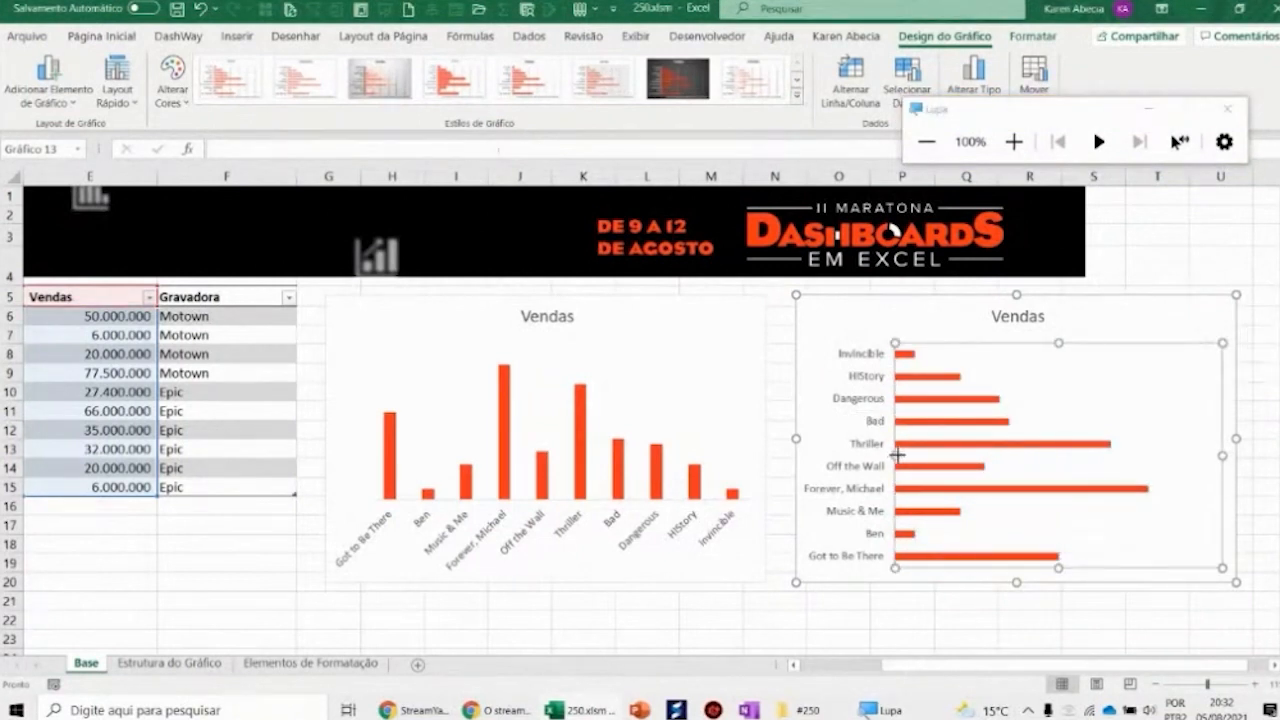
drag(915, 455, 898, 454)
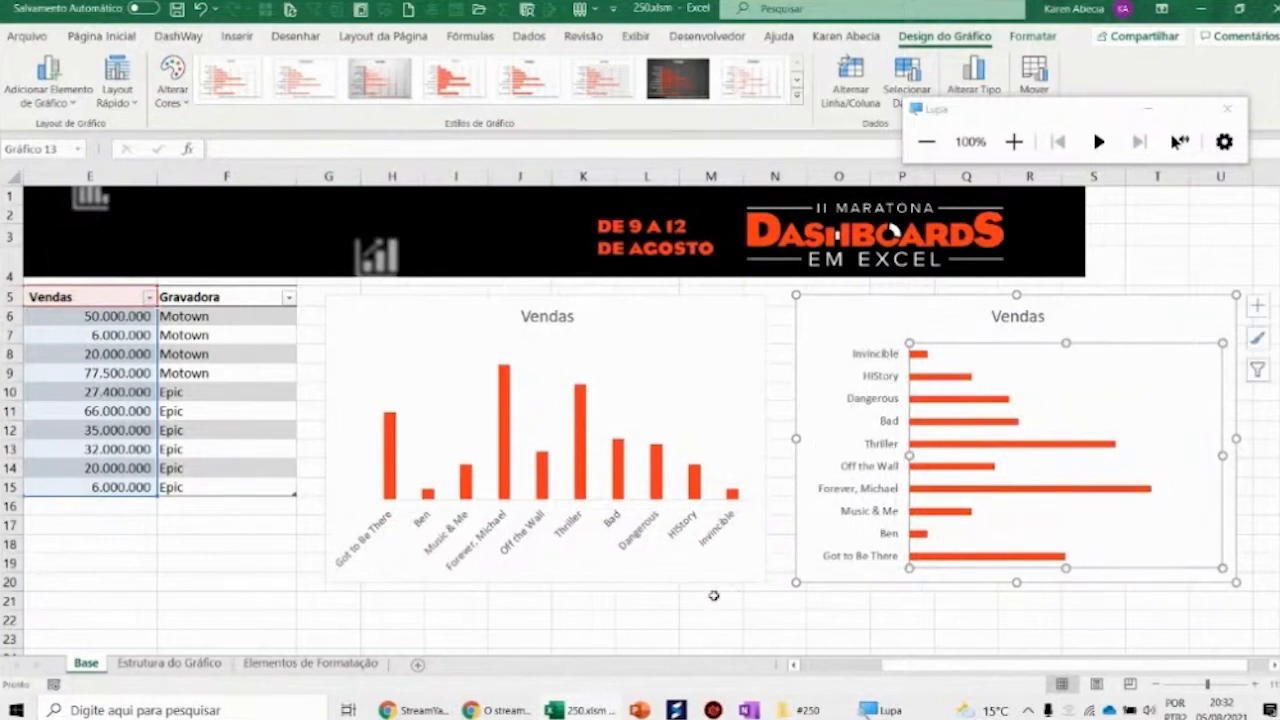
click(808, 622)
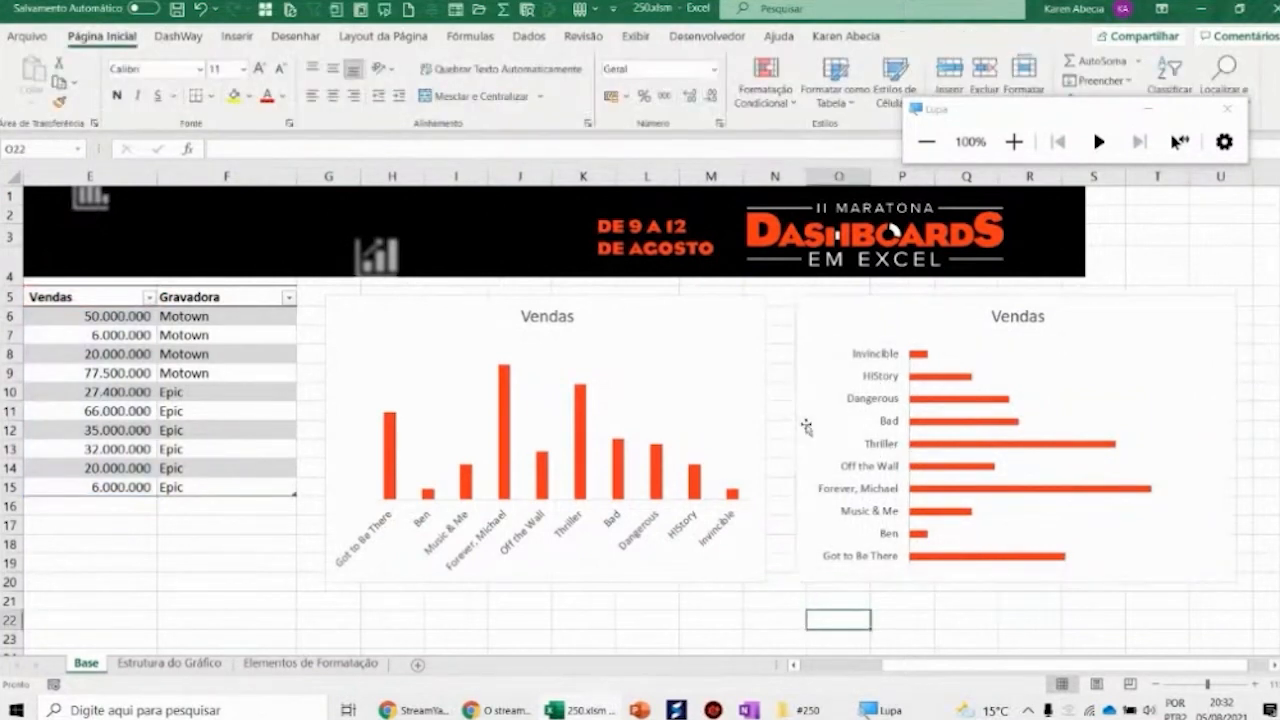
Step: Try a wider column chart with the bar chart moved below it, and undo both changes
click(684, 408)
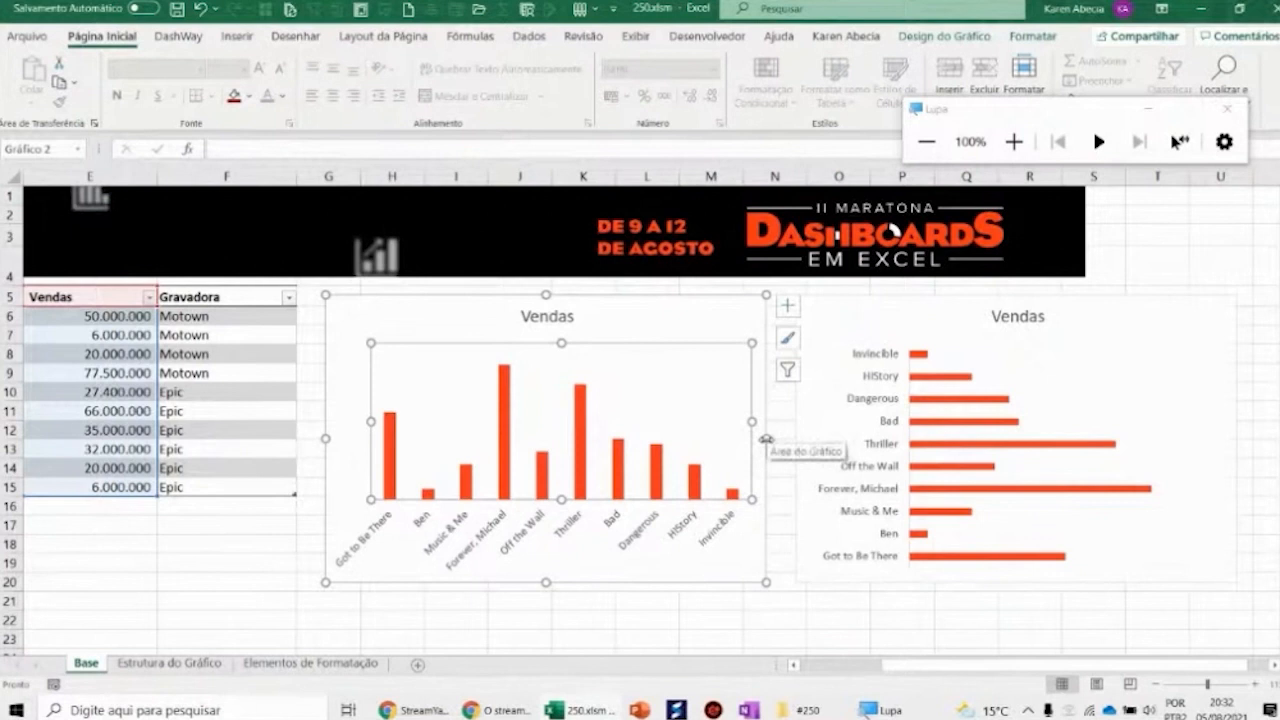
click(865, 314)
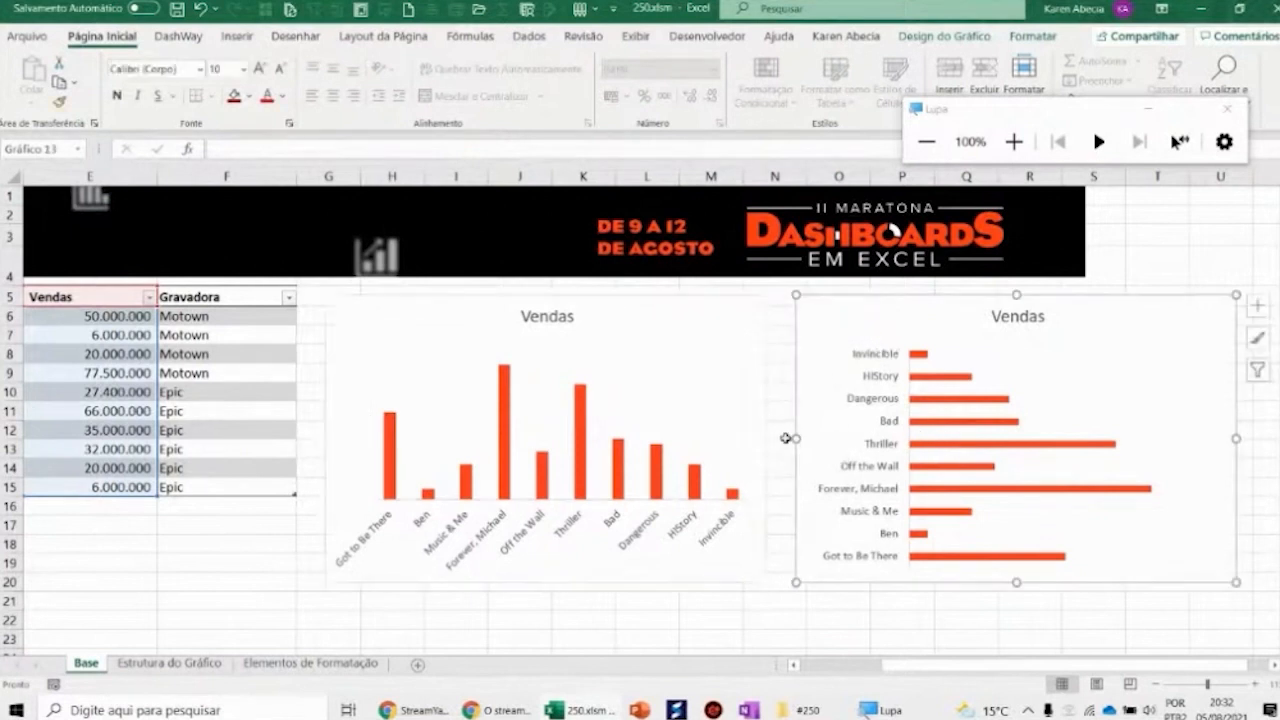
click(737, 350)
drag(766, 438, 1074, 427)
click(1126, 299)
drag(1126, 299, 1043, 600)
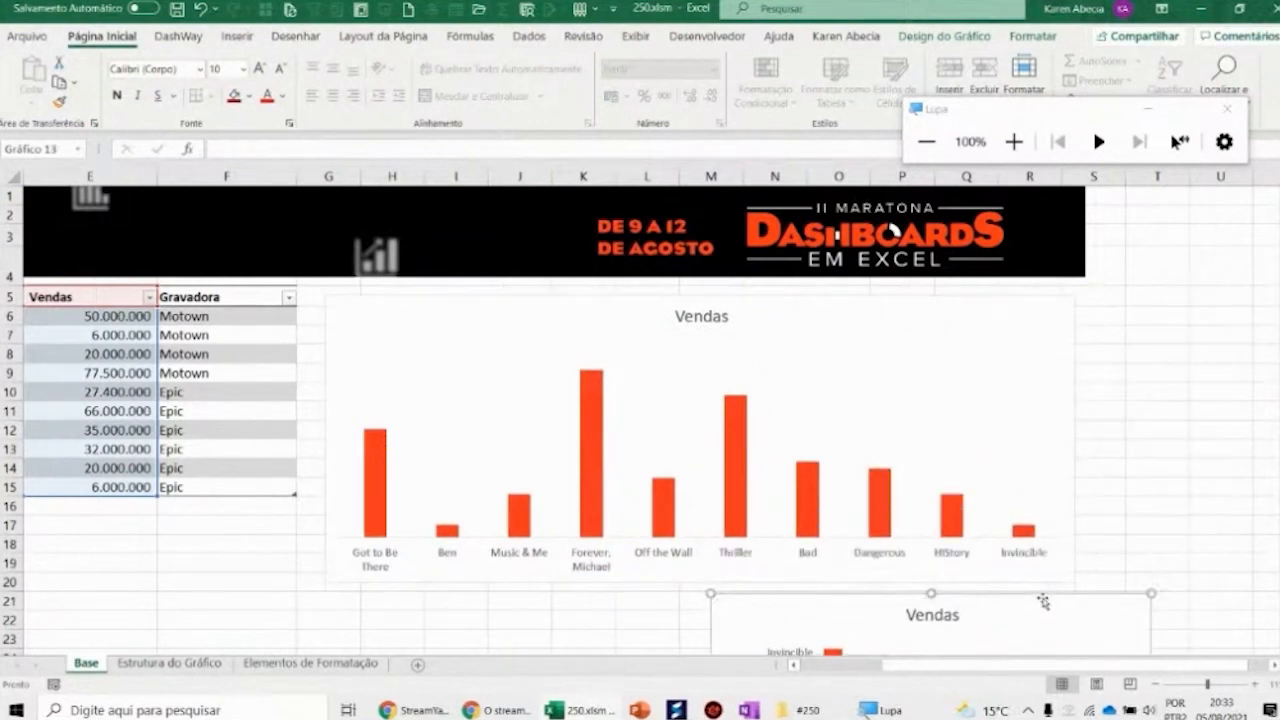
key(ctrl+z)
key(ctrl+z)
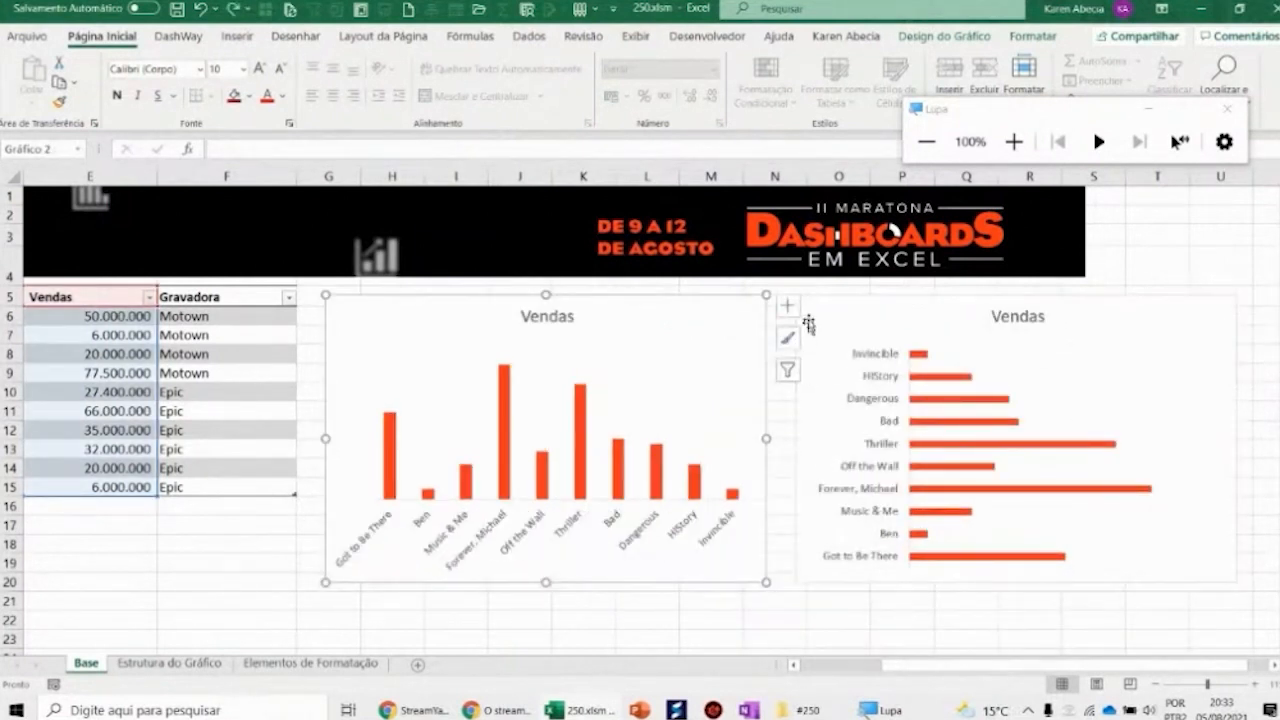
Step: Collapse the ribbon and enlarge the sheet view to compare the column and bar charts' album labels
click(812, 314)
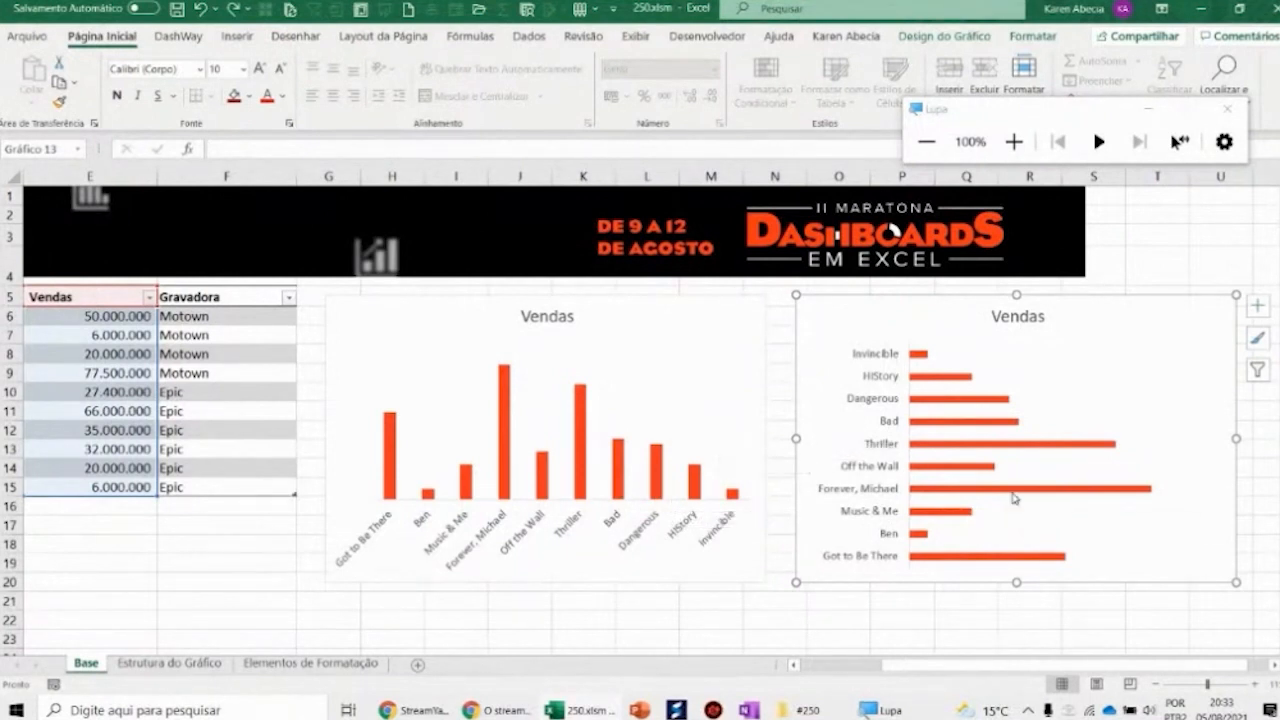
mouse_move(986, 491)
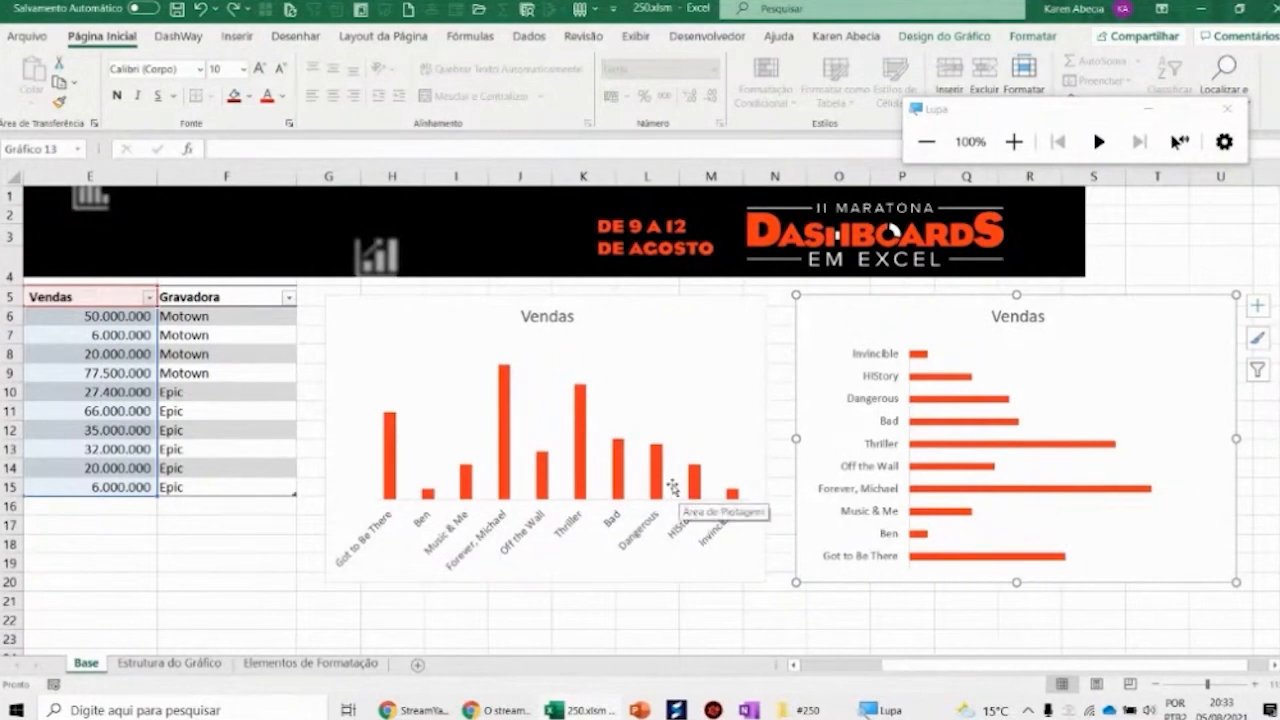
key(ctrl+F1)
ctrl+scroll(787, 494, up, 3)
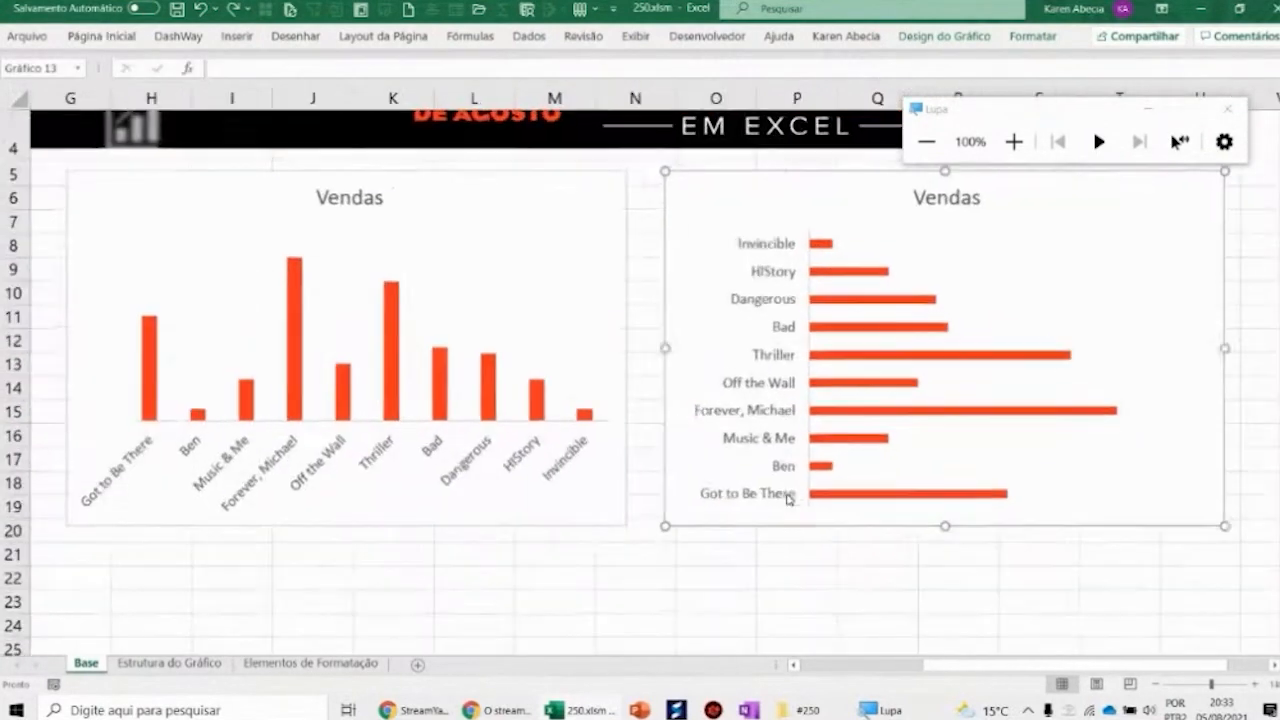
Step: Add data labels to the Vendas series in the column chart
click(930, 669)
drag(929, 667, 1033, 663)
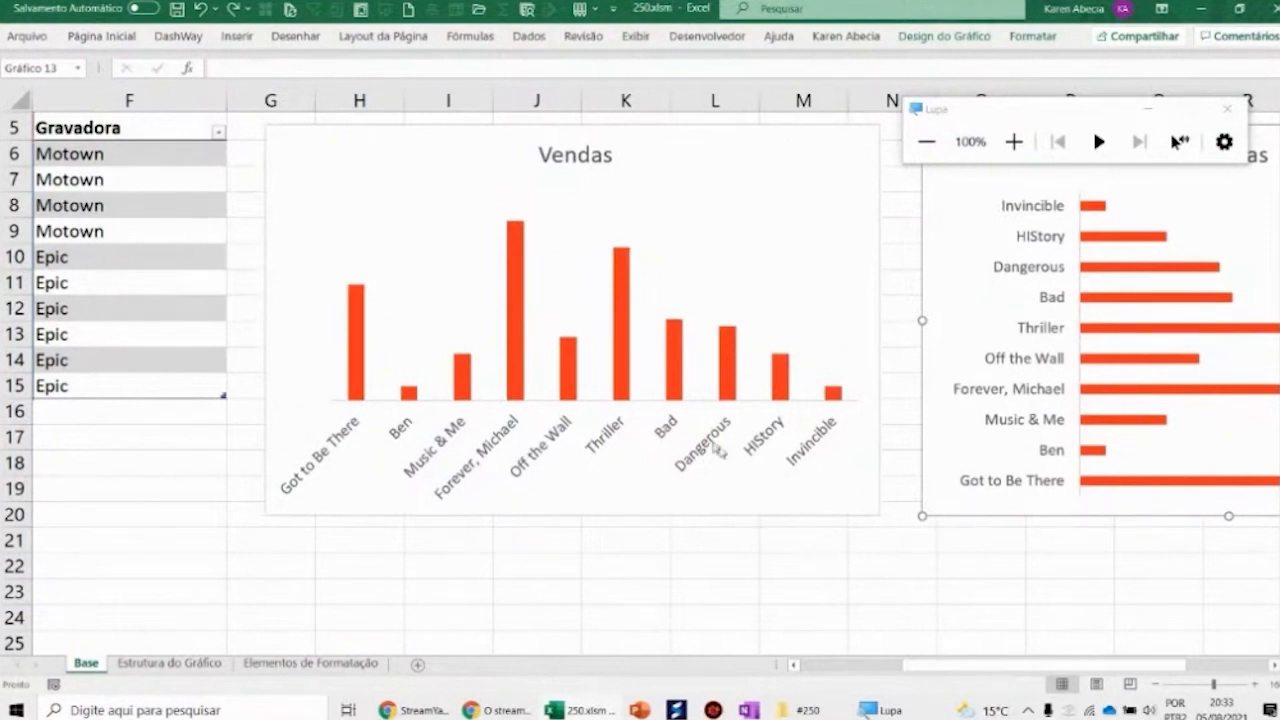
right_click(627, 300)
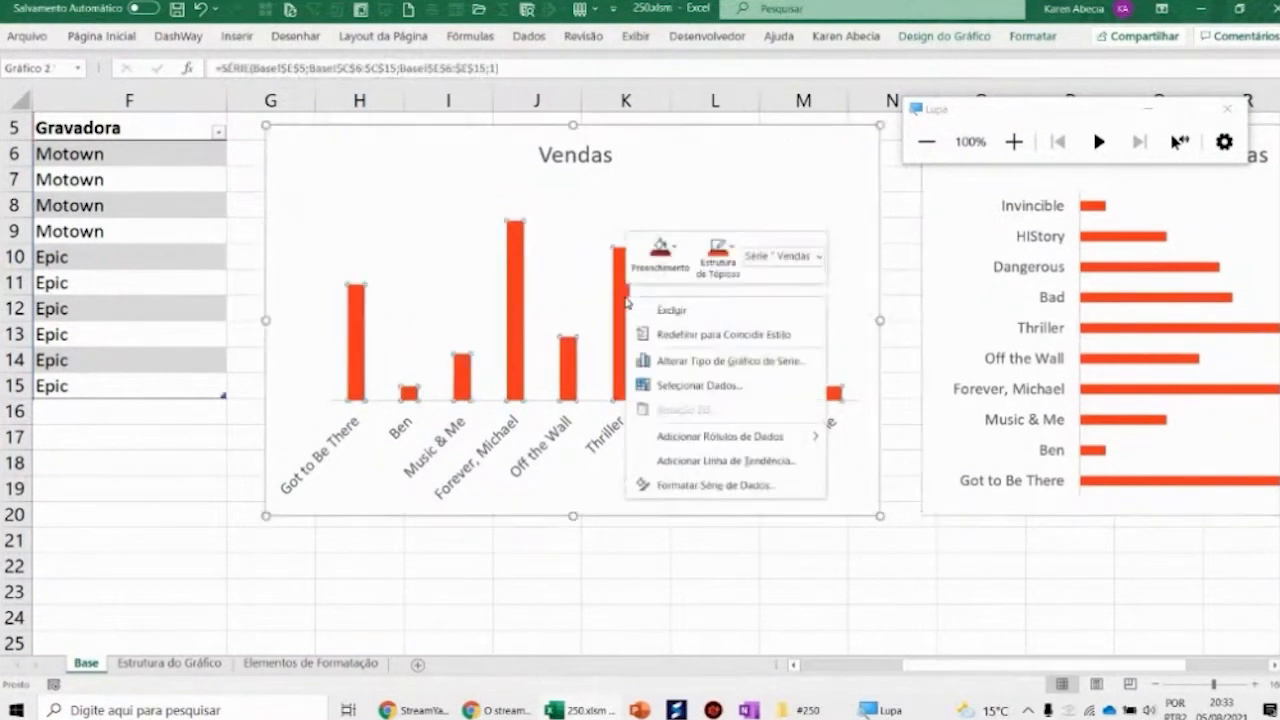
click(693, 450)
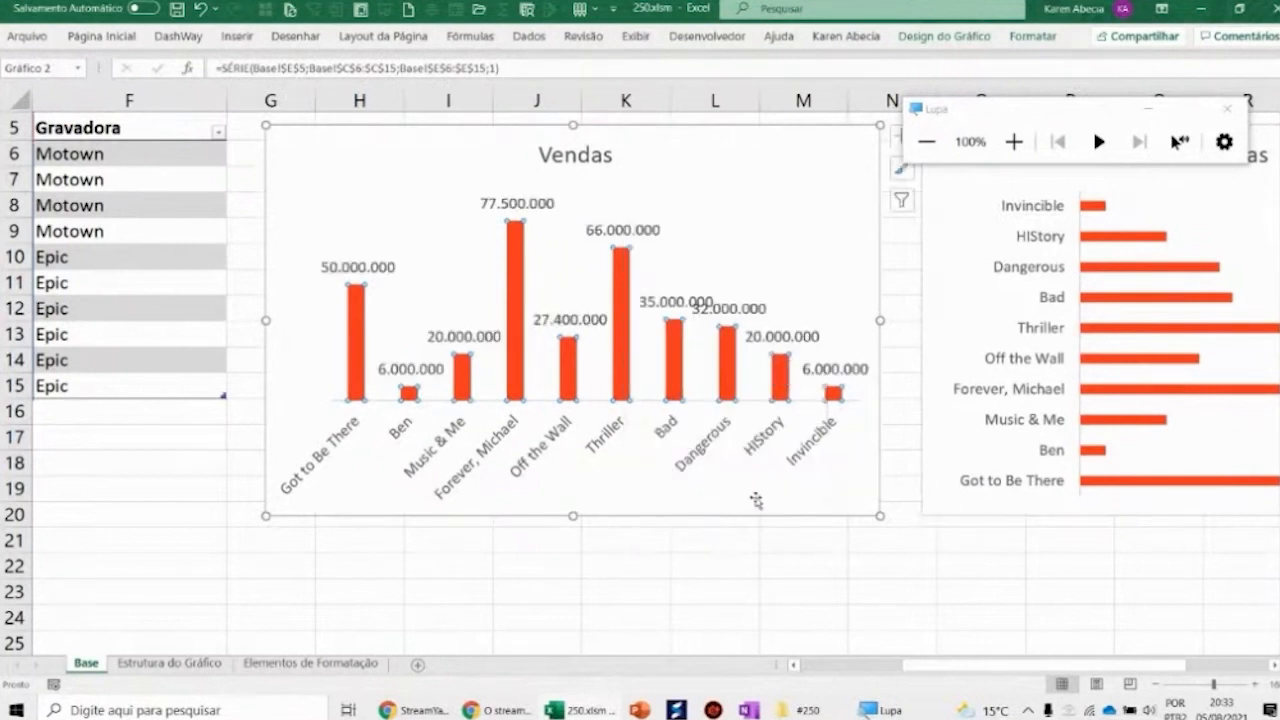
click(625, 233)
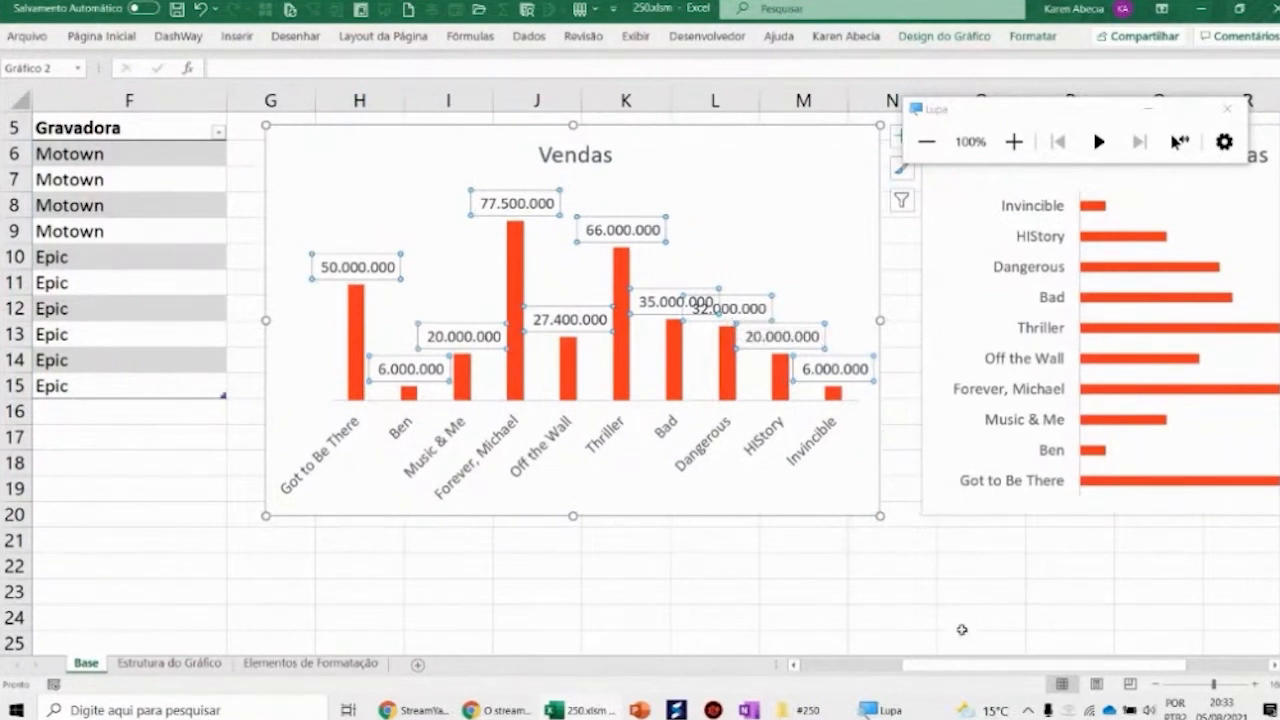
Step: Add data labels to the Vendas series in the bar chart and move the Lupa window clear of its title
click(1155, 685)
drag(1103, 665, 1163, 665)
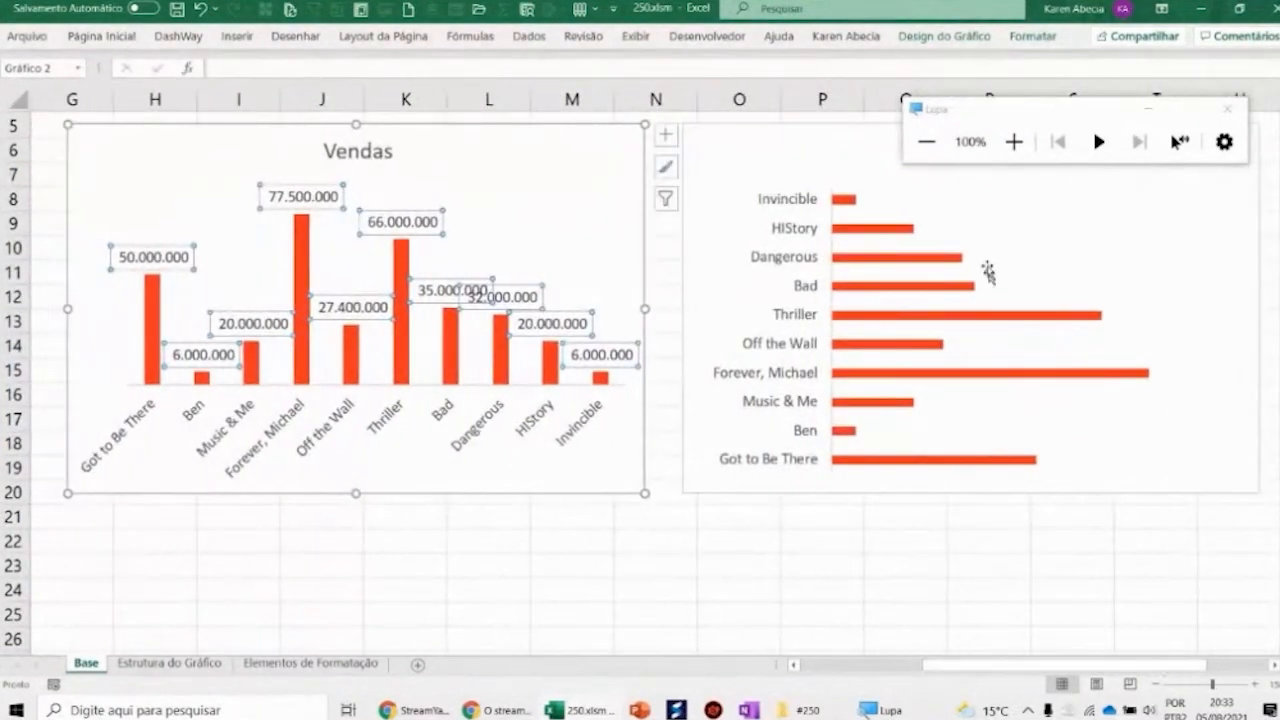
right_click(912, 232)
click(968, 366)
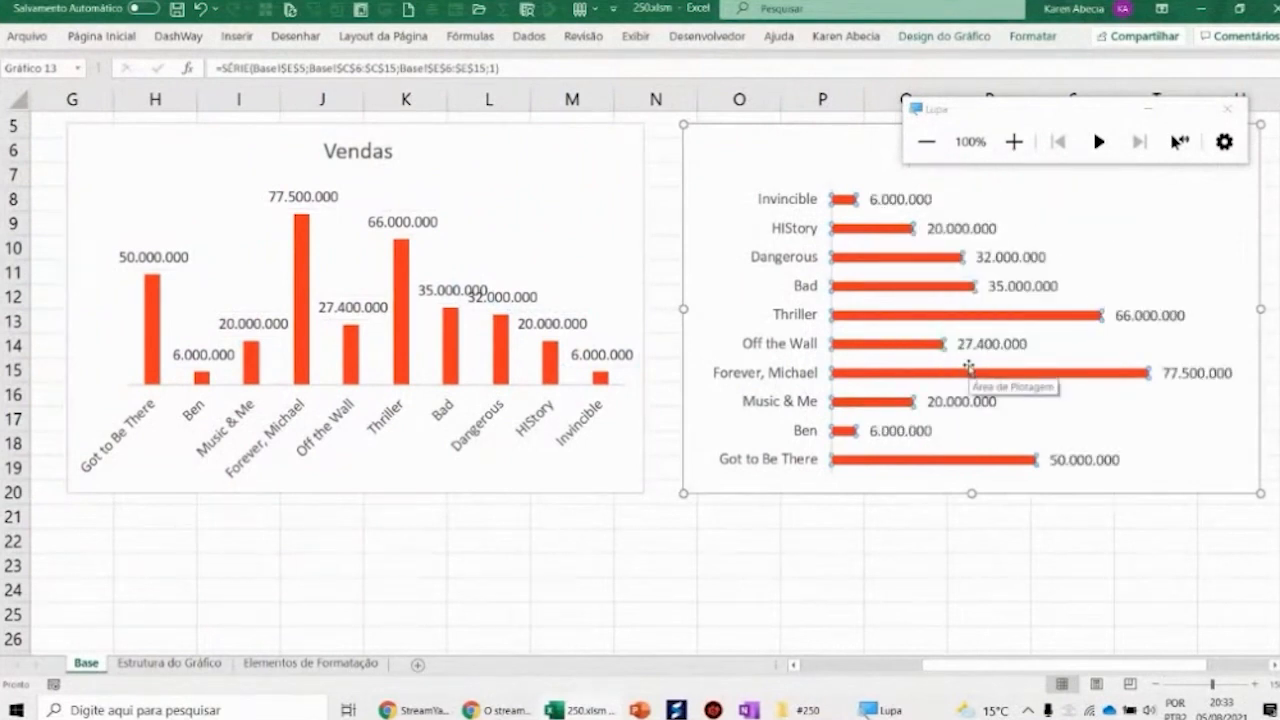
drag(978, 116, 928, 84)
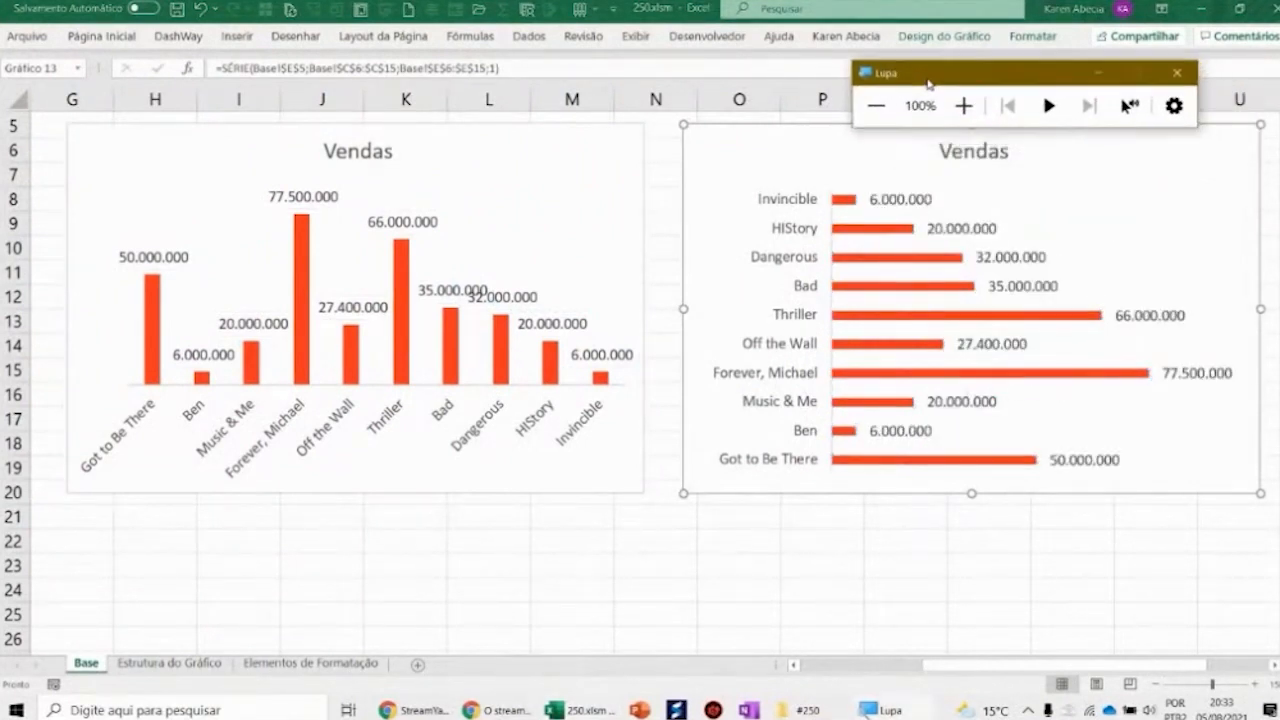
click(1087, 175)
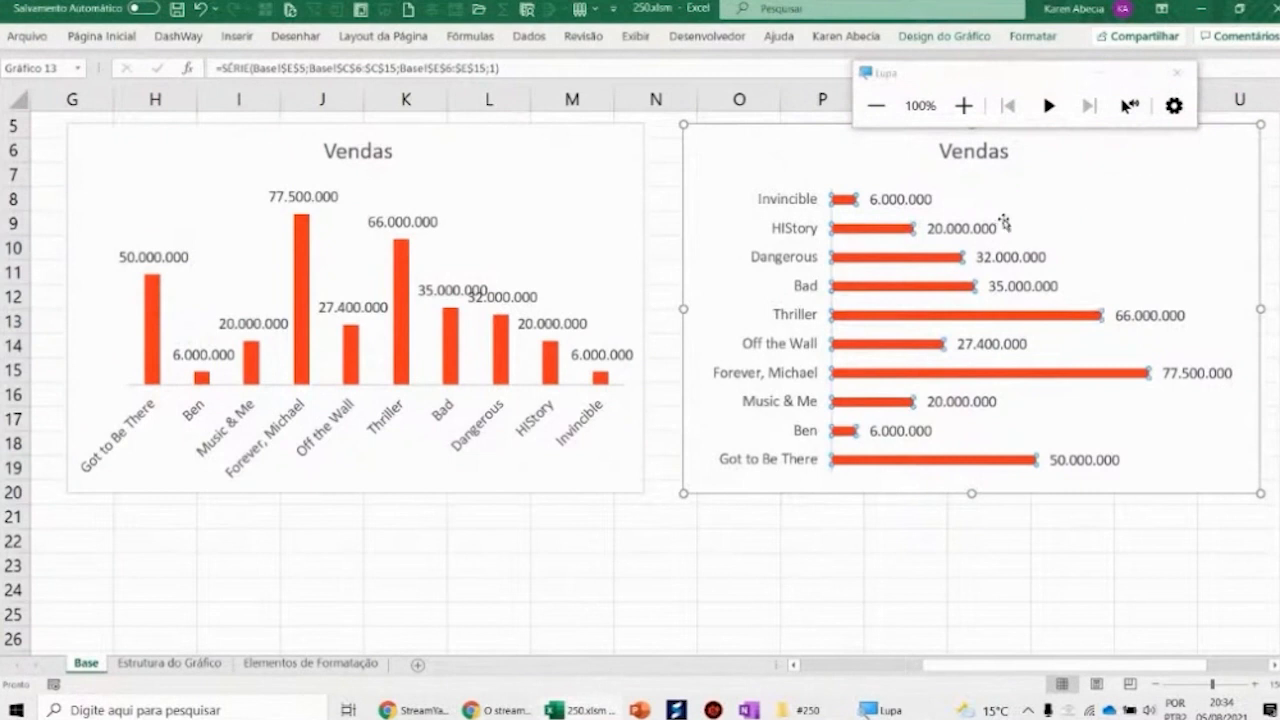
click(990, 536)
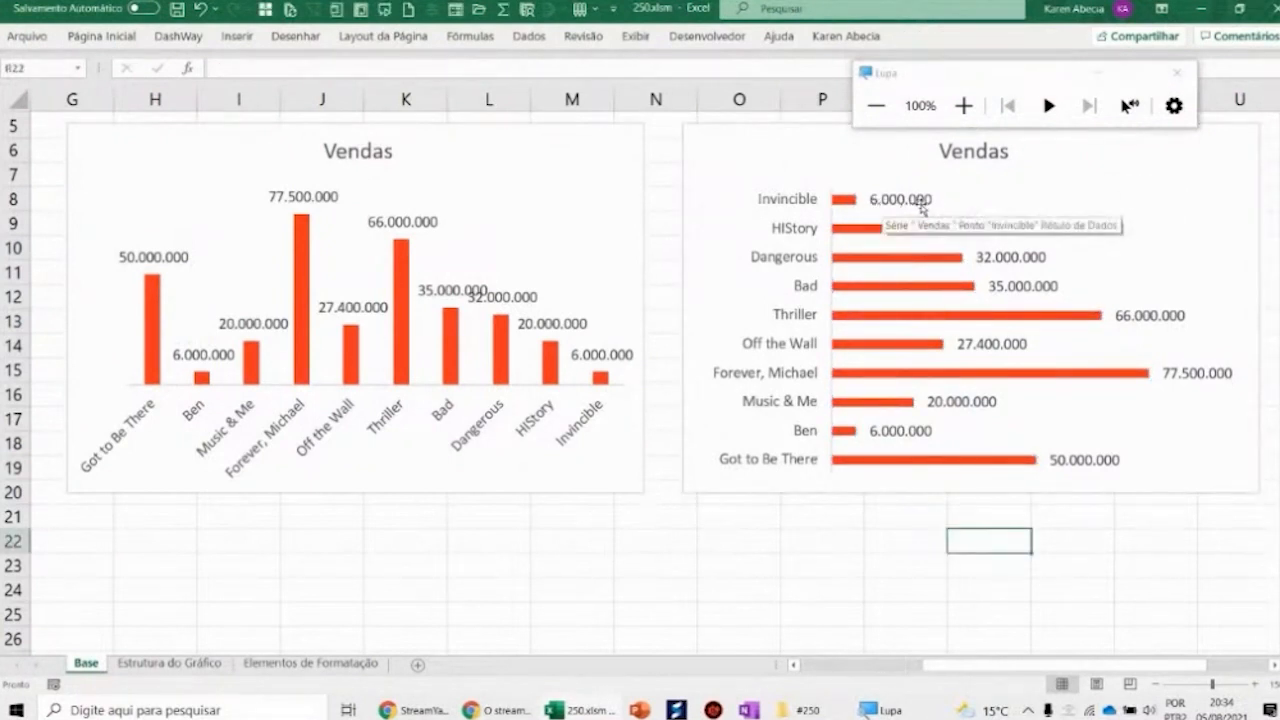
Step: Examine the column chart's data labels for spacing and overlap between neighbouring albums
click(481, 164)
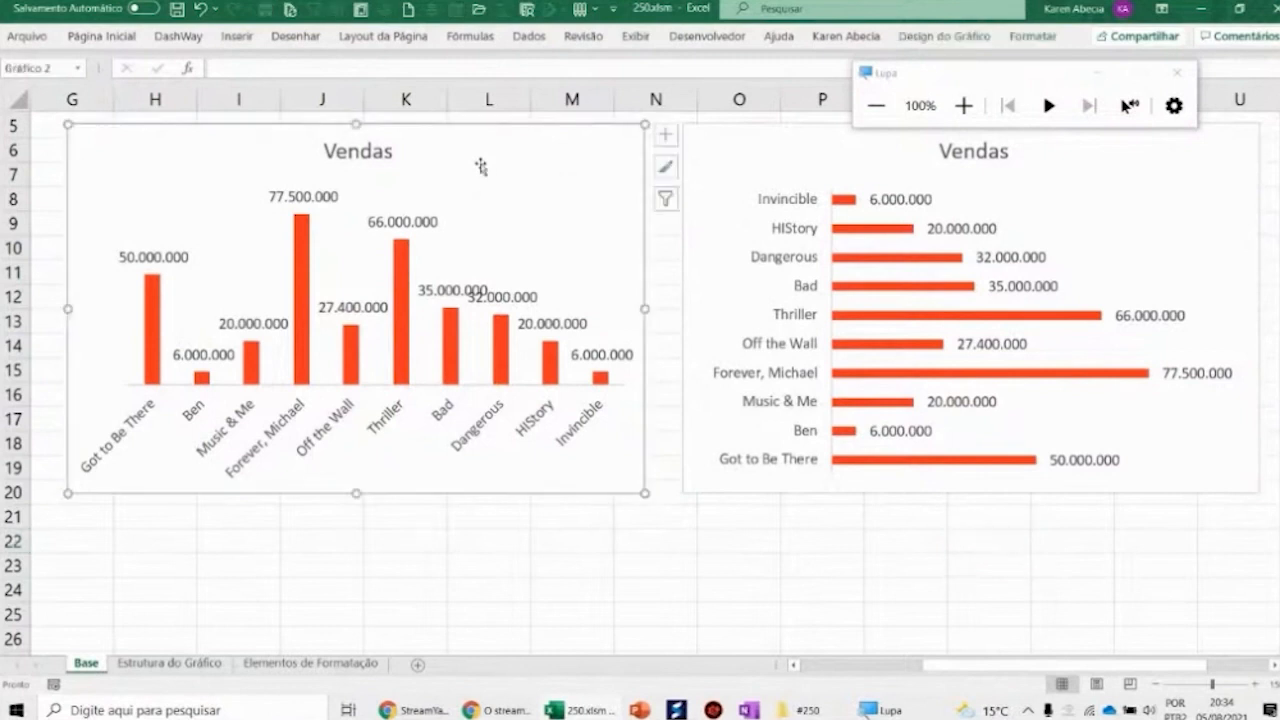
click(500, 298)
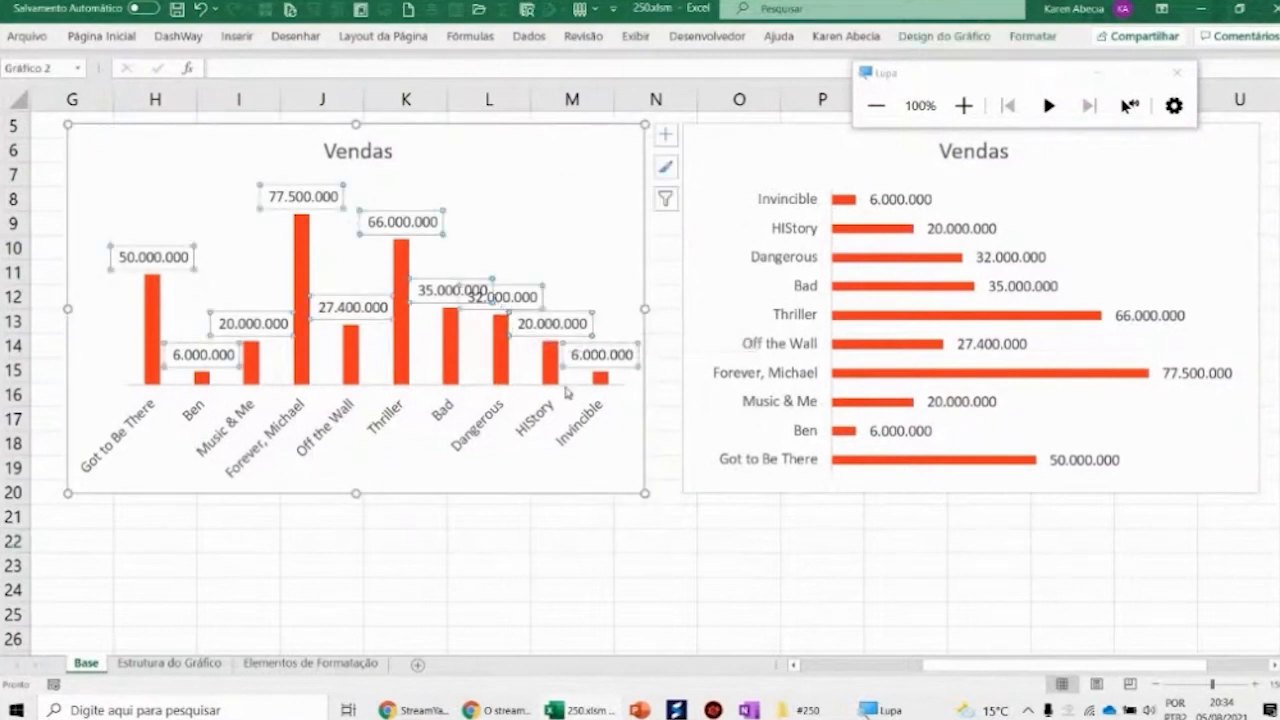
click(669, 528)
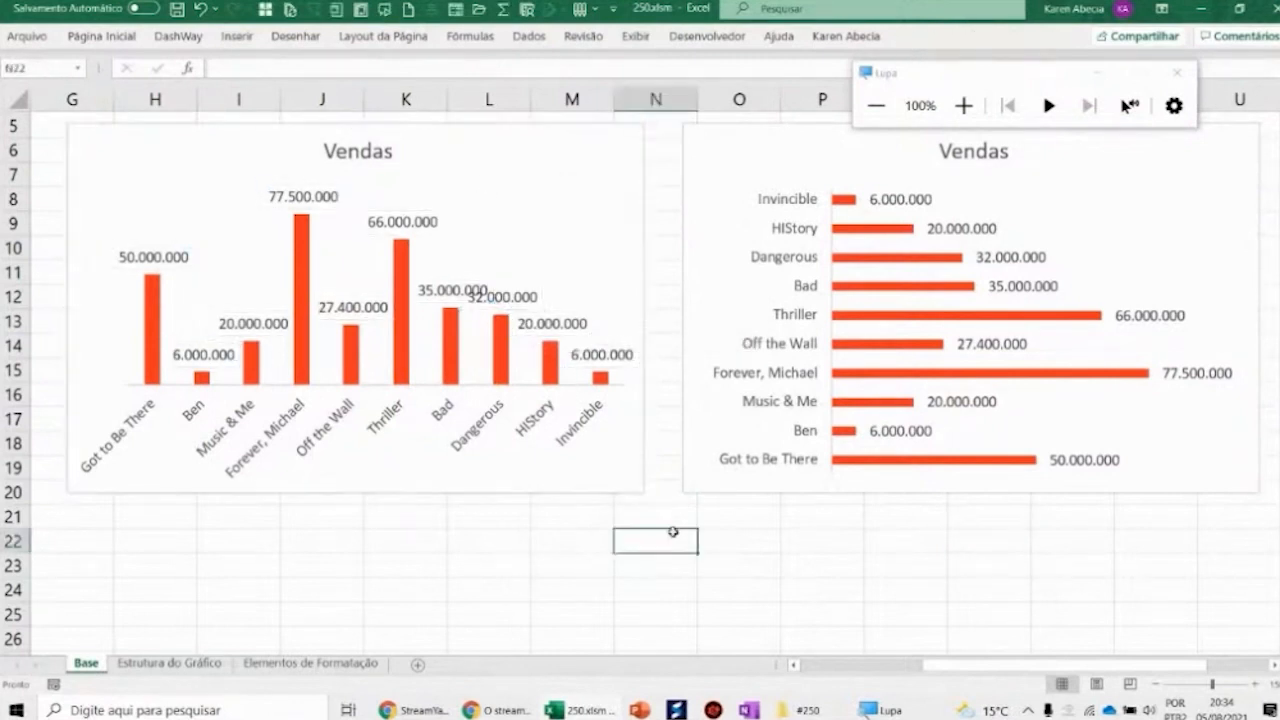
click(440, 178)
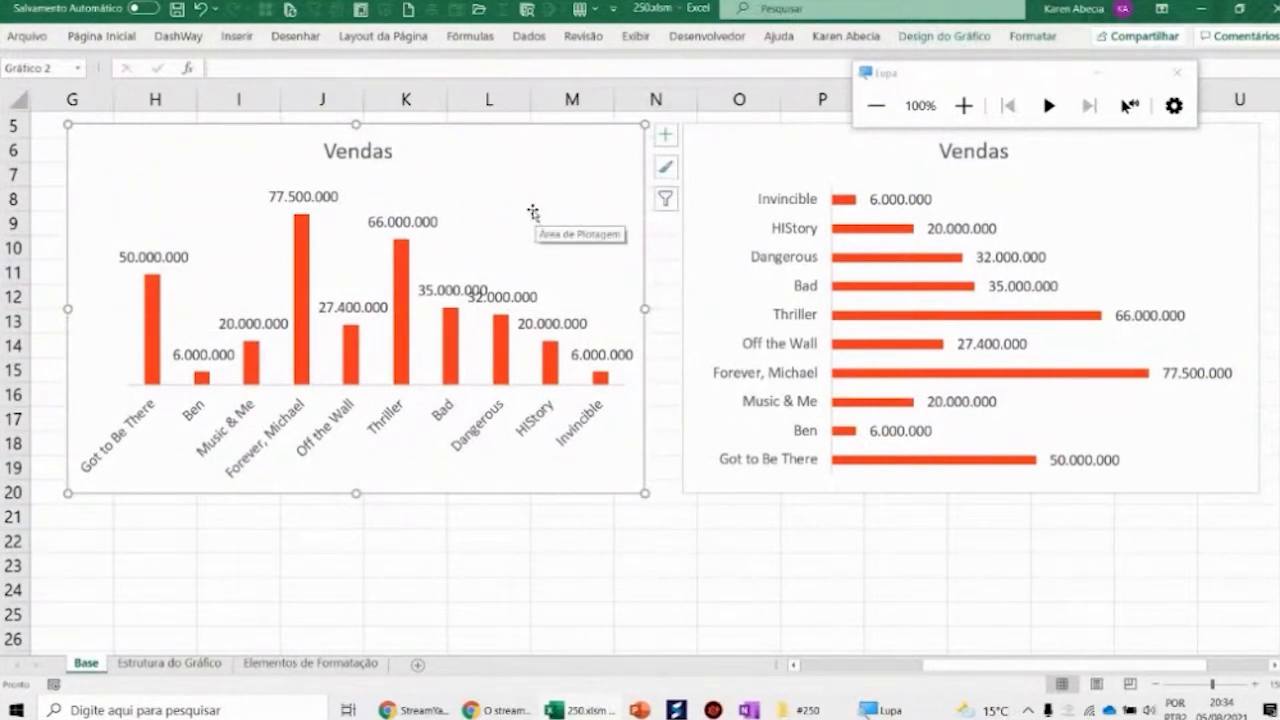
click(392, 225)
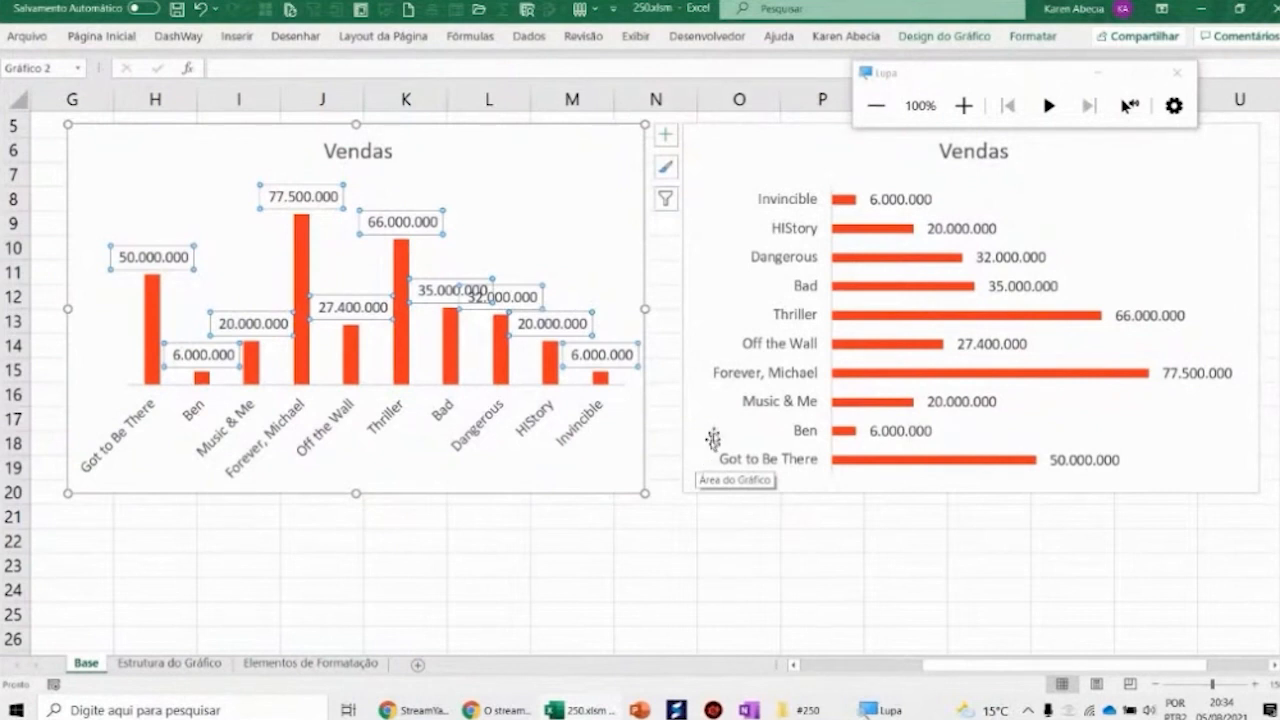
Step: Compare the column and bar charts side by side for readability of the album names and sales values
click(722, 160)
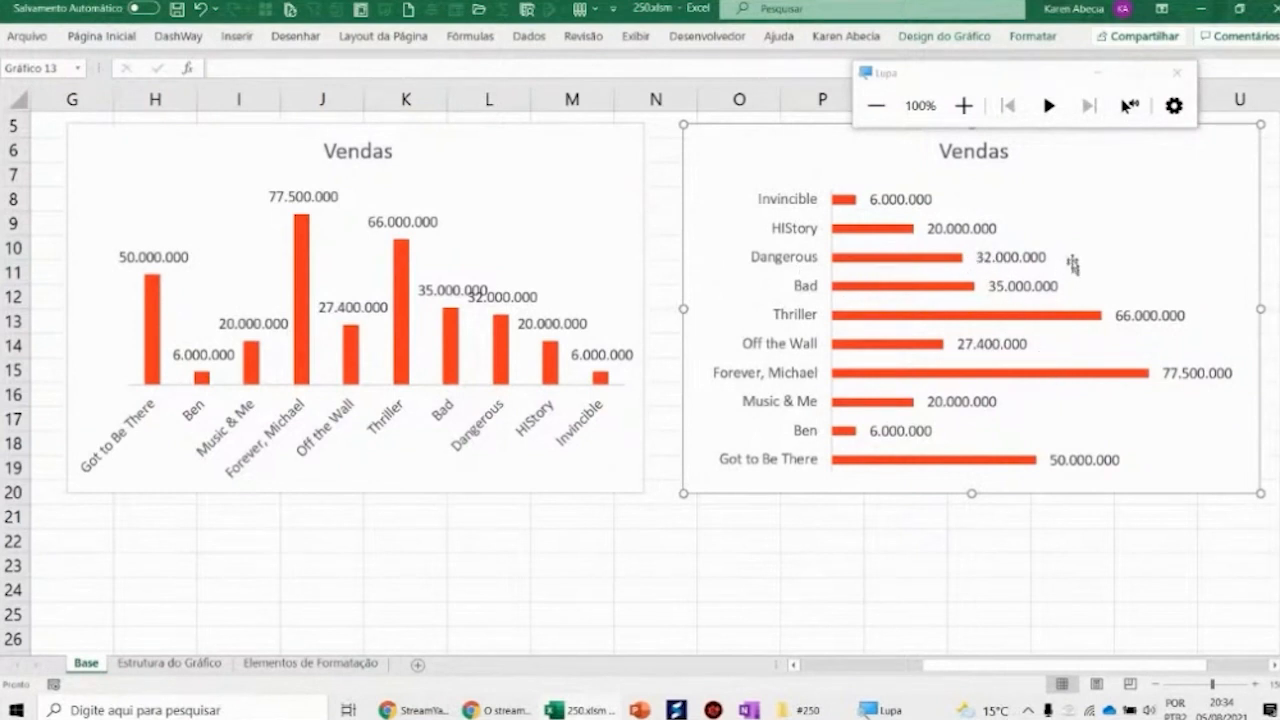
click(622, 153)
click(712, 135)
click(612, 142)
click(724, 535)
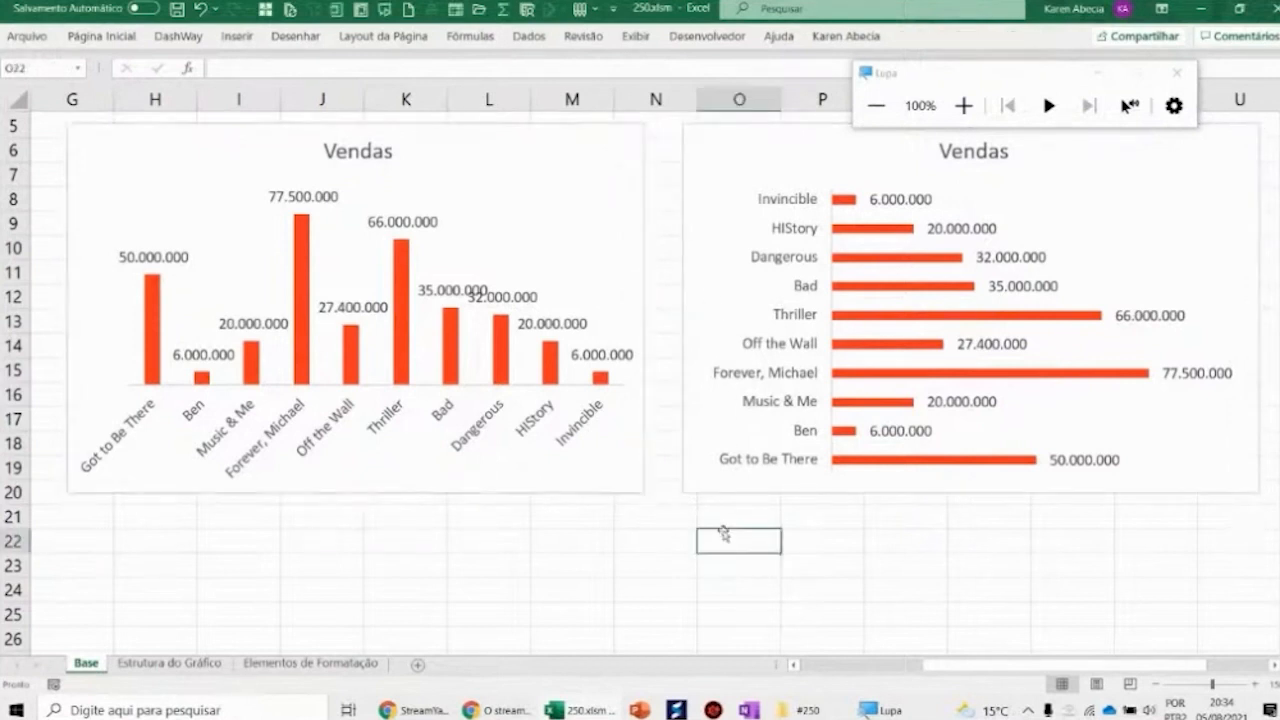
click(580, 163)
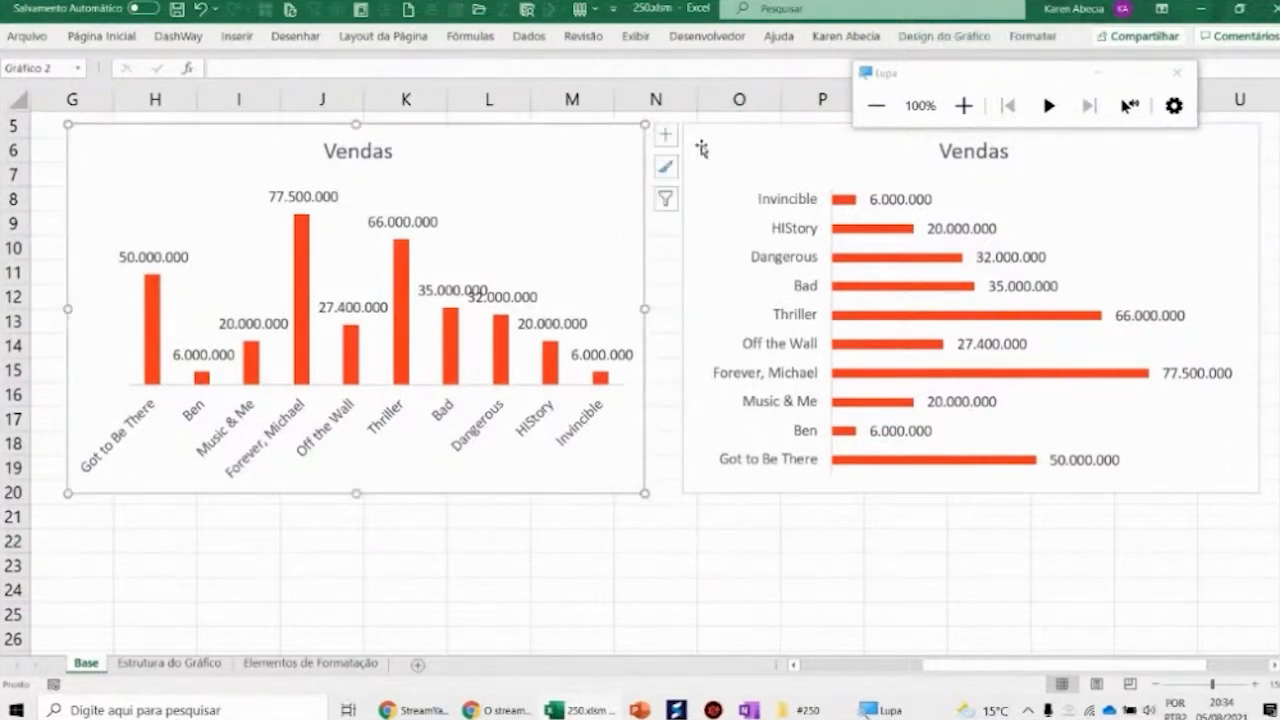
click(707, 147)
click(821, 532)
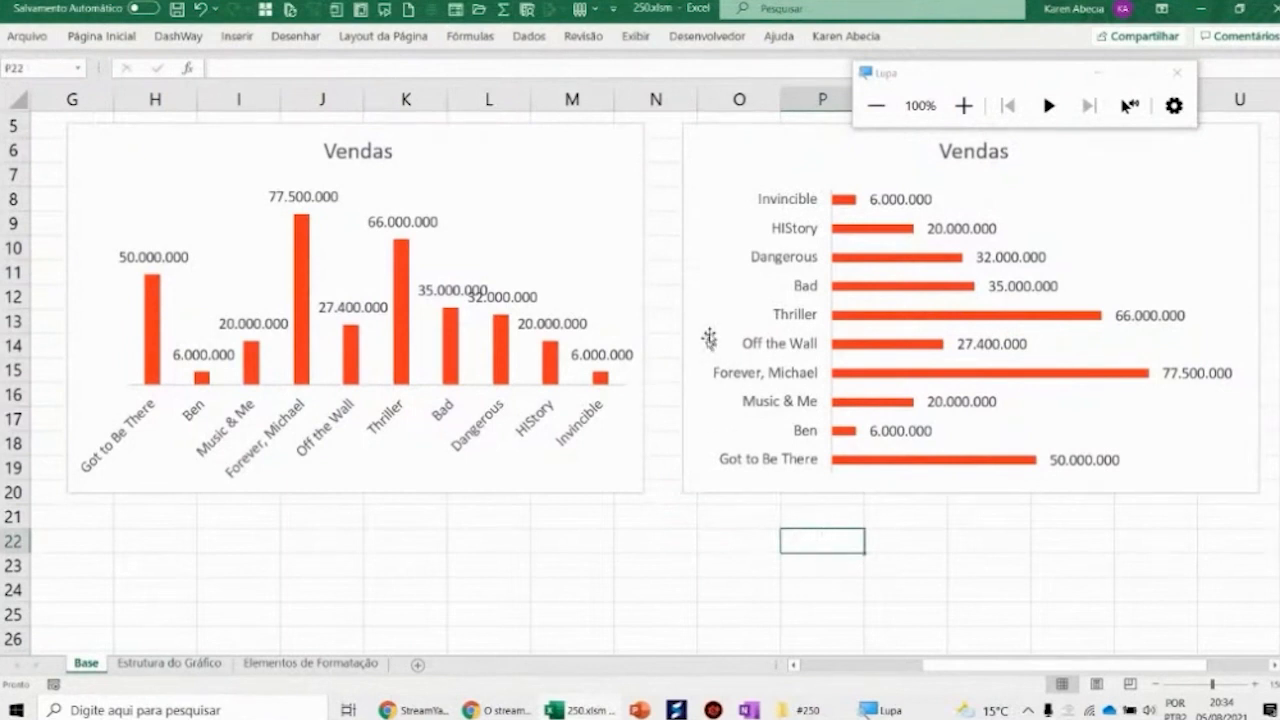
click(771, 264)
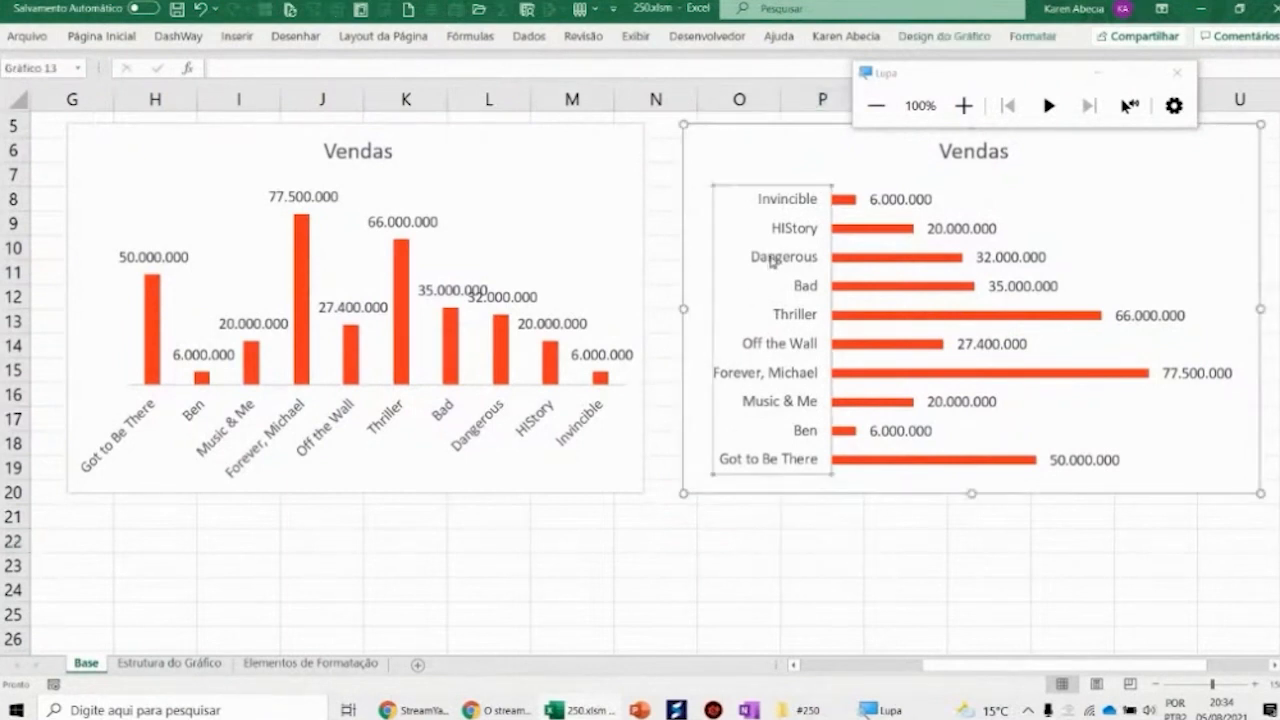
click(636, 140)
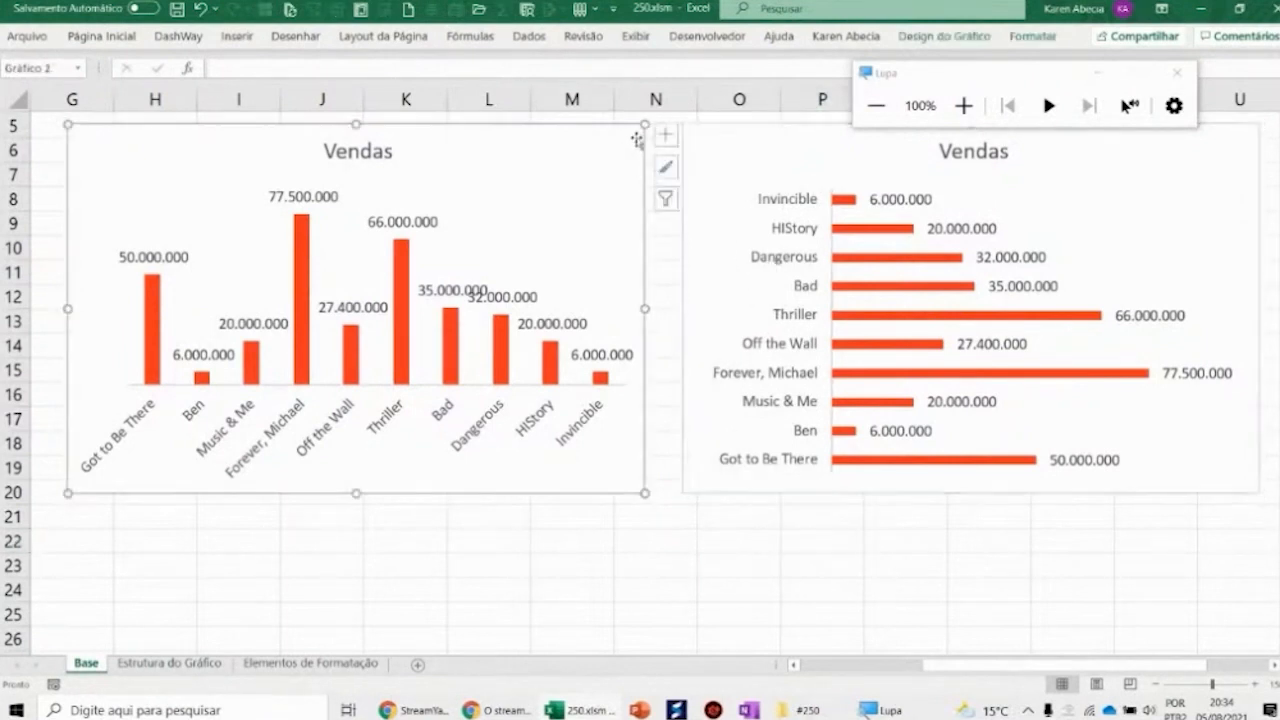
click(709, 140)
click(618, 145)
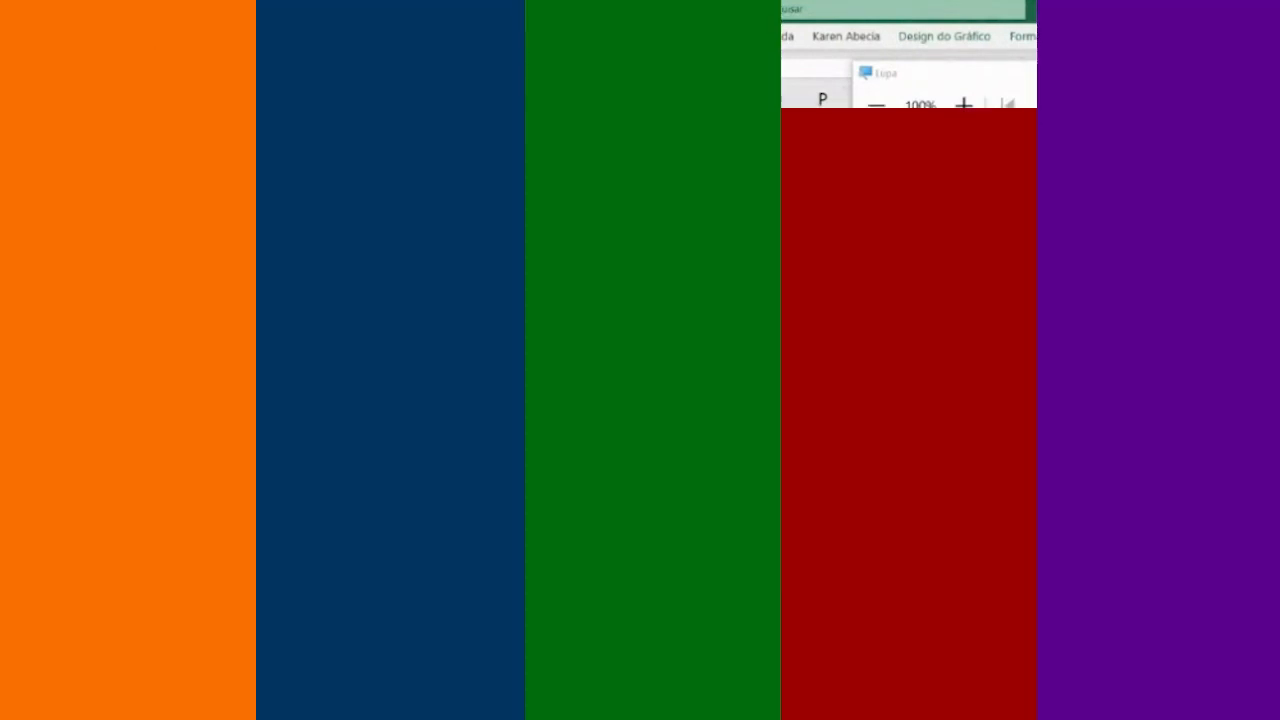